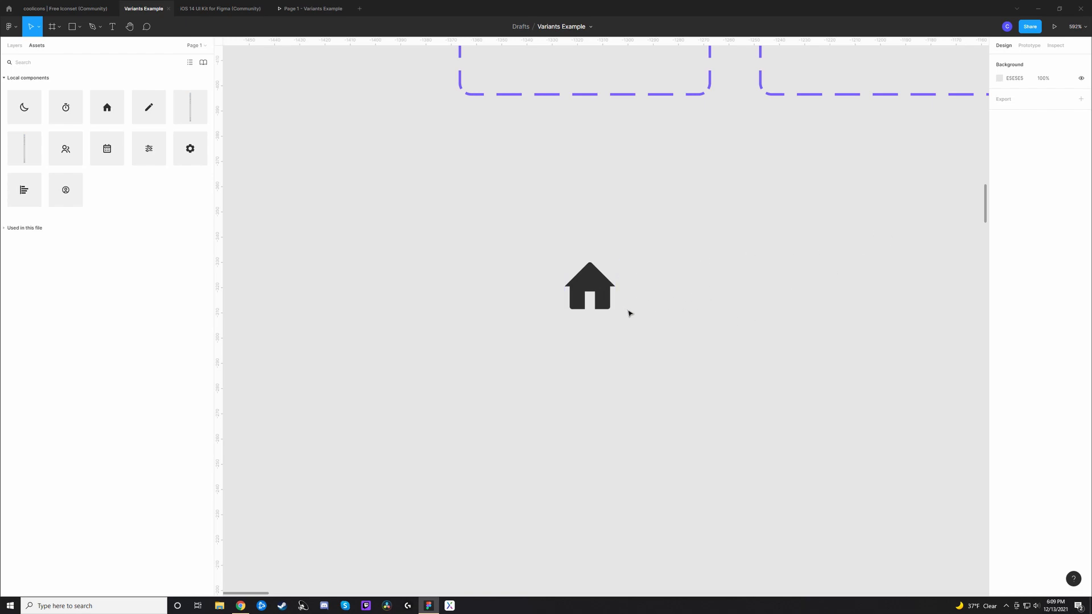
Step: Move the standalone home icon instance up to X -1327, Y -344, below the component sets
{"action": "left_click_drag", "start_coordinate": [593, 283], "coordinate": [588, 250]}
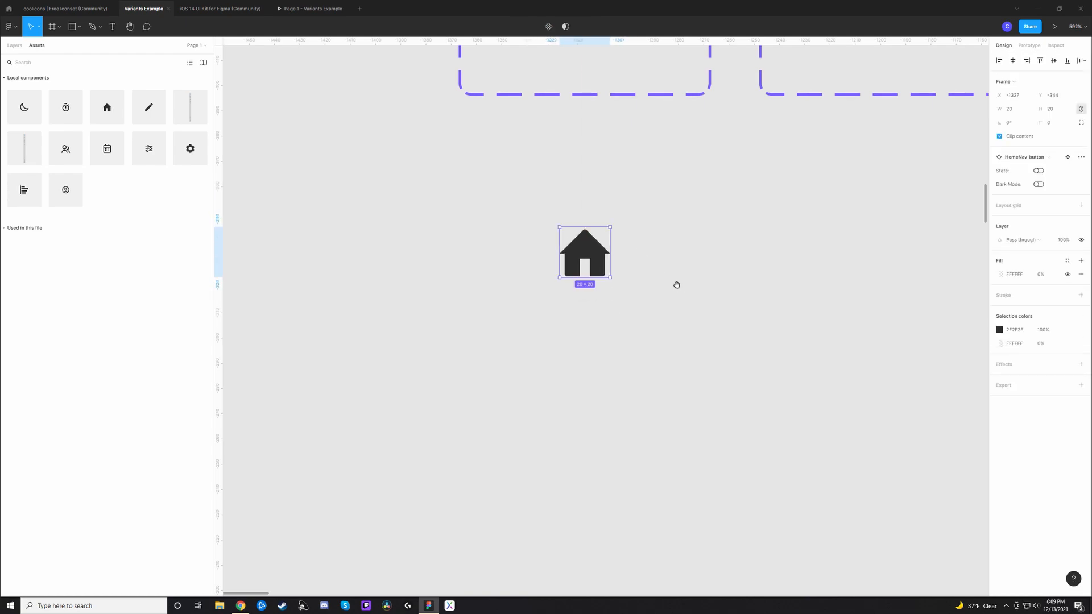
{"action": "left_click", "coordinate": [717, 283]}
Step: Examine the navigation icon component sets, from HomeNav_button to the dark mode set, and the Navbar variant sets beside them
{"action": "left_click_drag", "start_coordinate": [743, 307], "coordinate": [581, 362]}
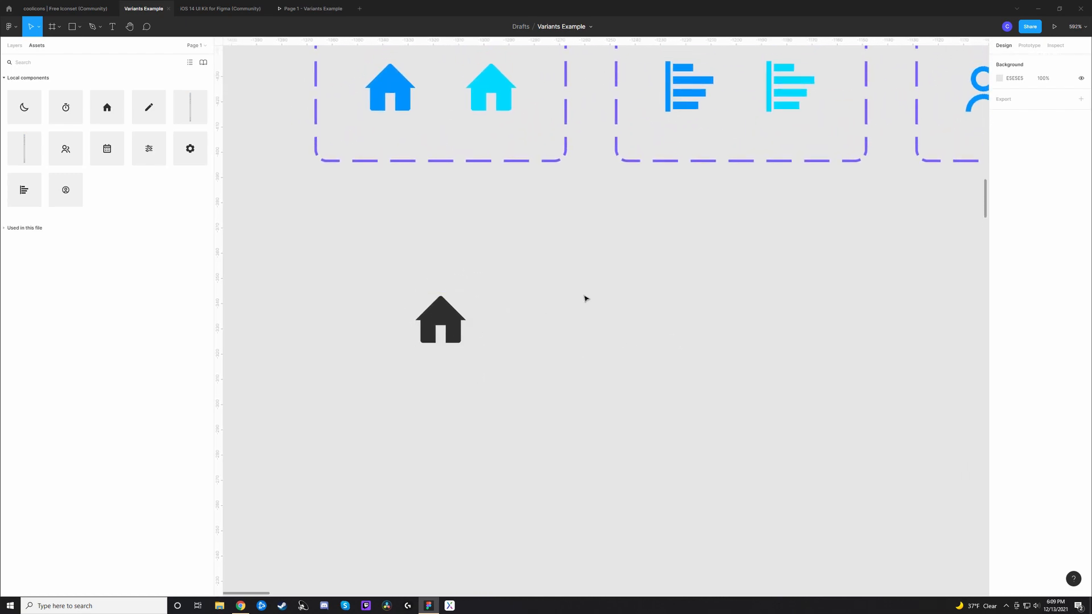
{"action": "left_click_drag", "start_coordinate": [604, 264], "coordinate": [627, 373]}
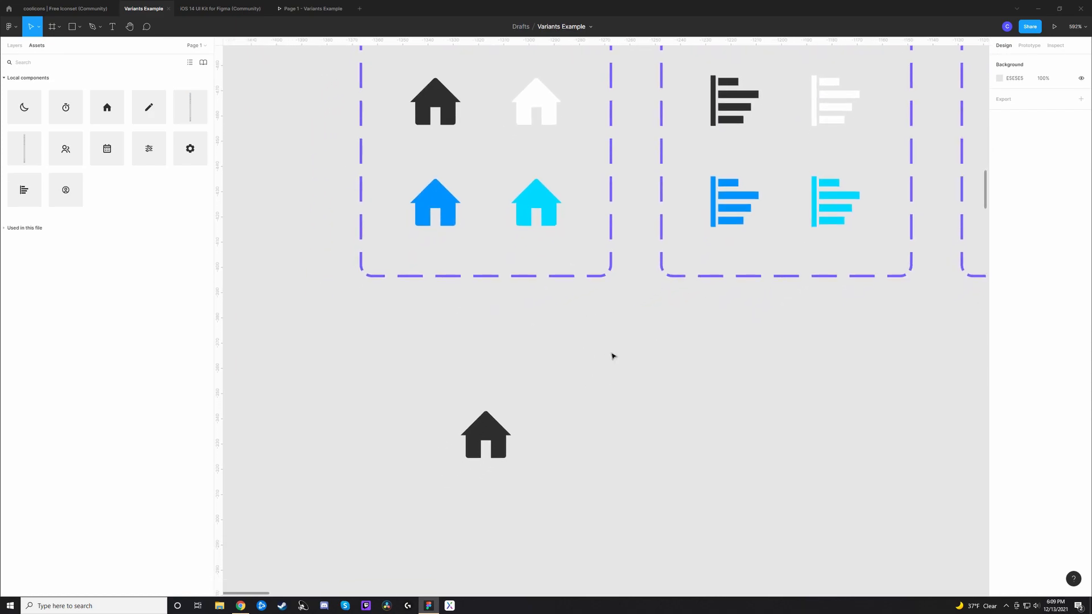
{"action": "left_click_drag", "start_coordinate": [657, 440], "coordinate": [645, 337]}
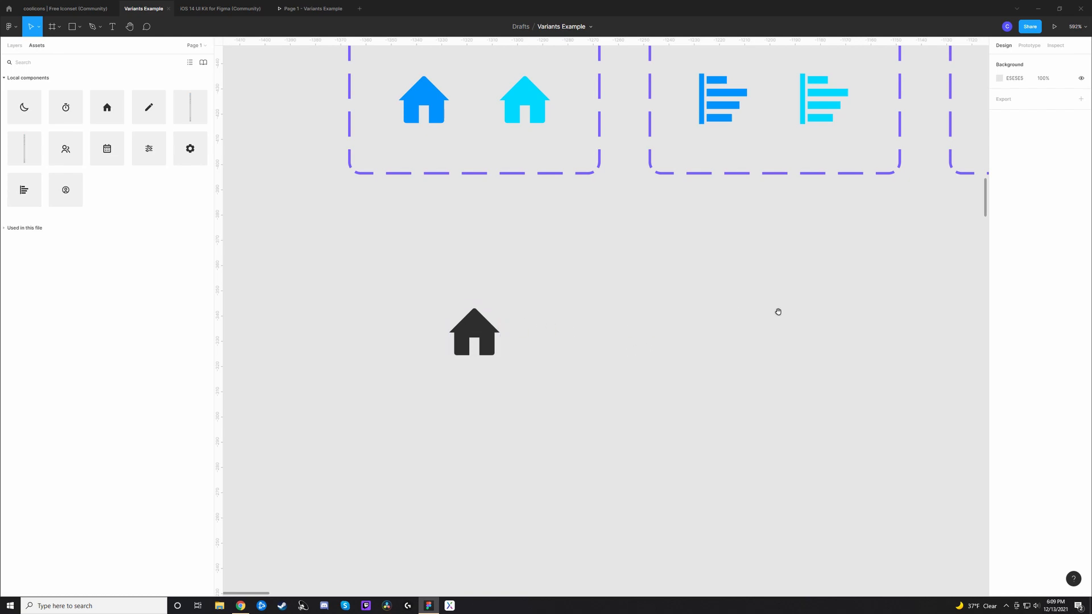
{"action": "scroll", "coordinate": [773, 312], "scroll_direction": "up", "scroll_amount": 2}
{"action": "scroll", "coordinate": [773, 312], "scroll_direction": "right", "scroll_amount": 2}
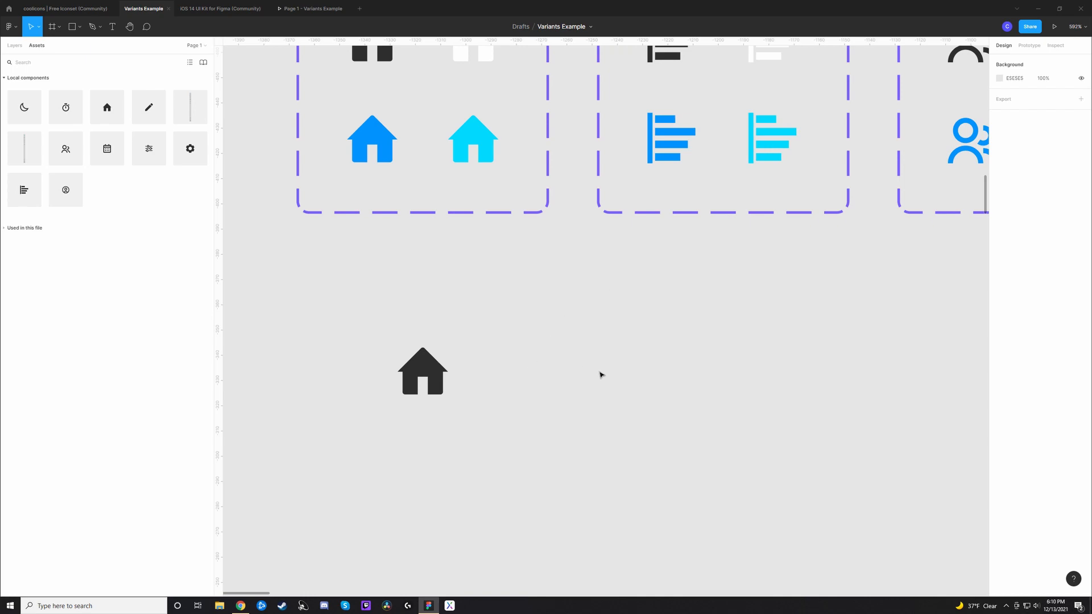
{"action": "left_click_drag", "start_coordinate": [614, 413], "coordinate": [543, 408]}
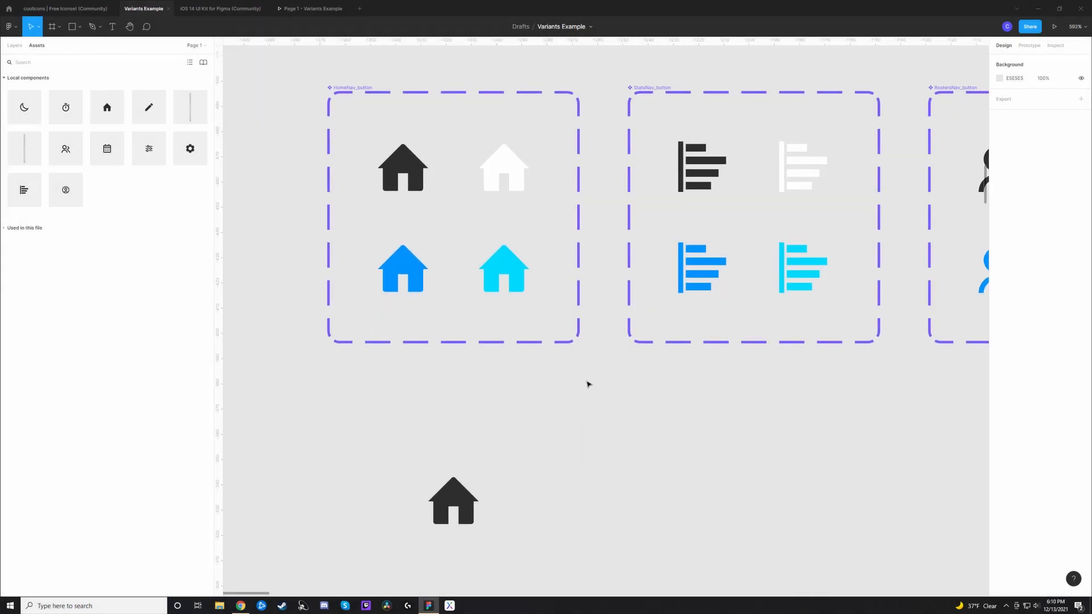
{"action": "scroll", "coordinate": [588, 384], "scroll_direction": "down", "scroll_amount": 5}
{"action": "left_click_drag", "start_coordinate": [711, 383], "coordinate": [333, 393]}
{"action": "left_click_drag", "start_coordinate": [746, 402], "coordinate": [370, 389]}
{"action": "left_click_drag", "start_coordinate": [542, 382], "coordinate": [406, 180]}
{"action": "left_click_drag", "start_coordinate": [488, 299], "coordinate": [452, 364]}
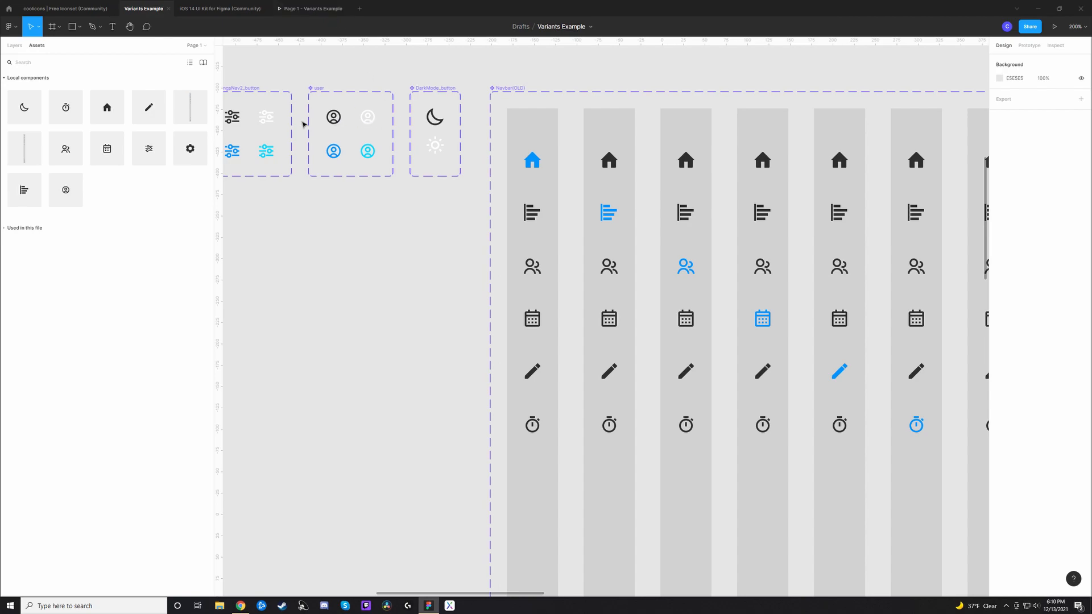
{"action": "key", "text": "ctrl+minus"}
{"action": "key", "text": "ctrl+minus"}
{"action": "left_click_drag", "start_coordinate": [615, 363], "coordinate": [271, 91]}
{"action": "scroll", "coordinate": [531, 256], "scroll_direction": "down", "scroll_amount": 1}
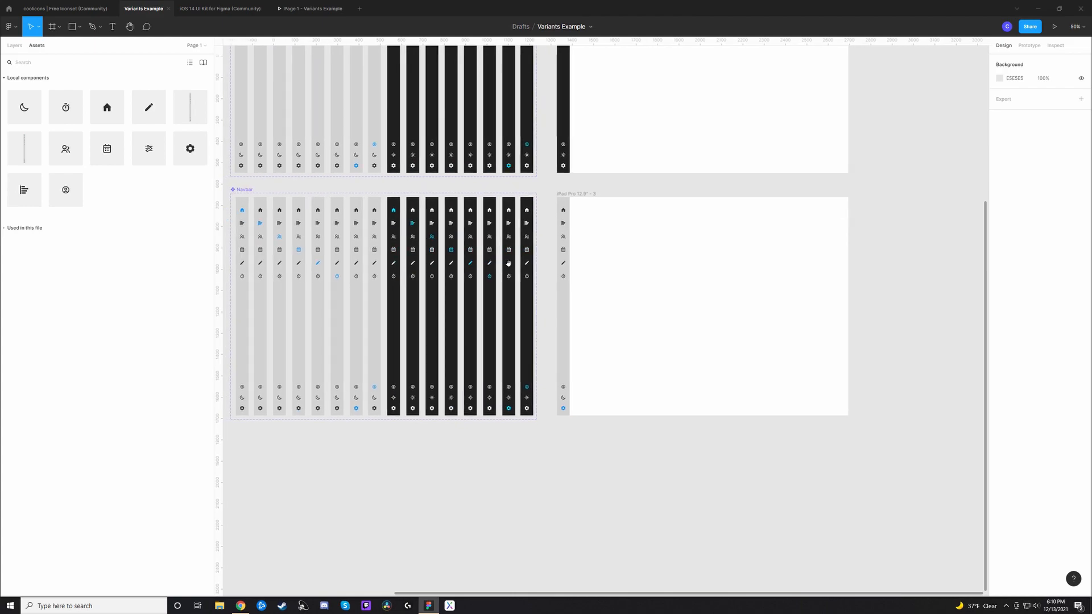
Step: Present the iPad Pro frame beside the Navbar set and test the dark navbar's stats through user icons, switching to light mode
{"action": "left_click", "coordinate": [586, 204]}
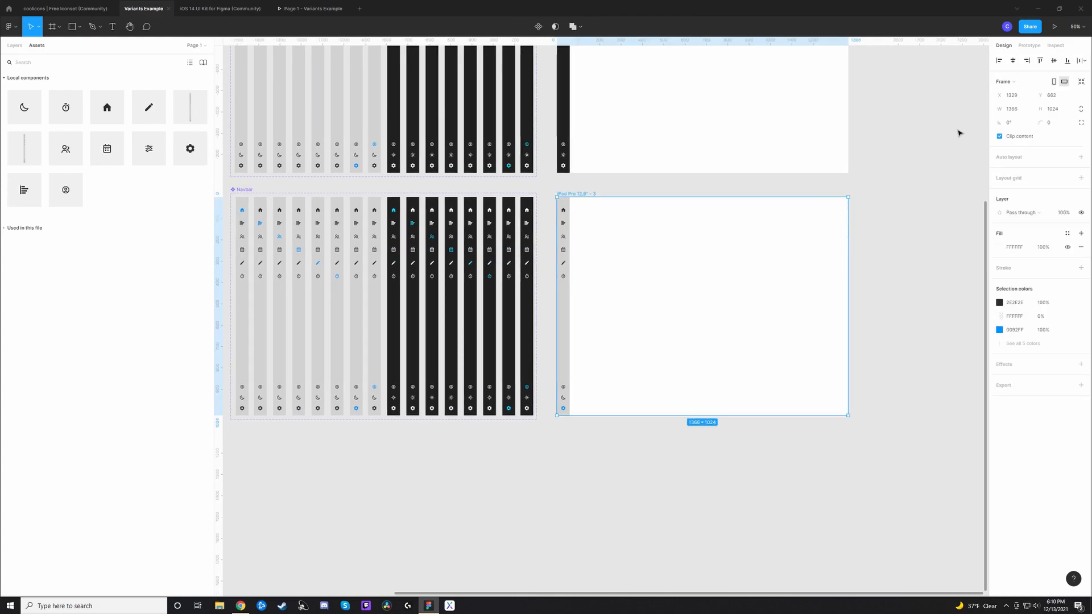
{"action": "left_click", "coordinate": [1054, 26]}
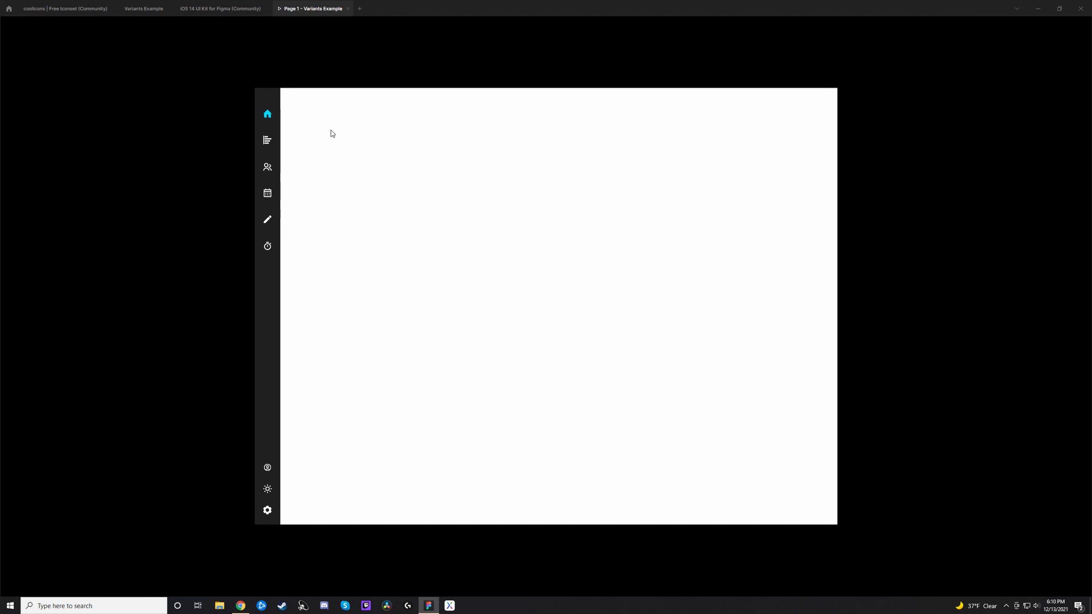
{"action": "left_click", "coordinate": [269, 144]}
{"action": "left_click", "coordinate": [272, 170]}
{"action": "left_click", "coordinate": [268, 196]}
{"action": "left_click", "coordinate": [272, 222]}
{"action": "left_click", "coordinate": [270, 246]}
{"action": "left_click", "coordinate": [267, 468]}
{"action": "left_click", "coordinate": [267, 490]}
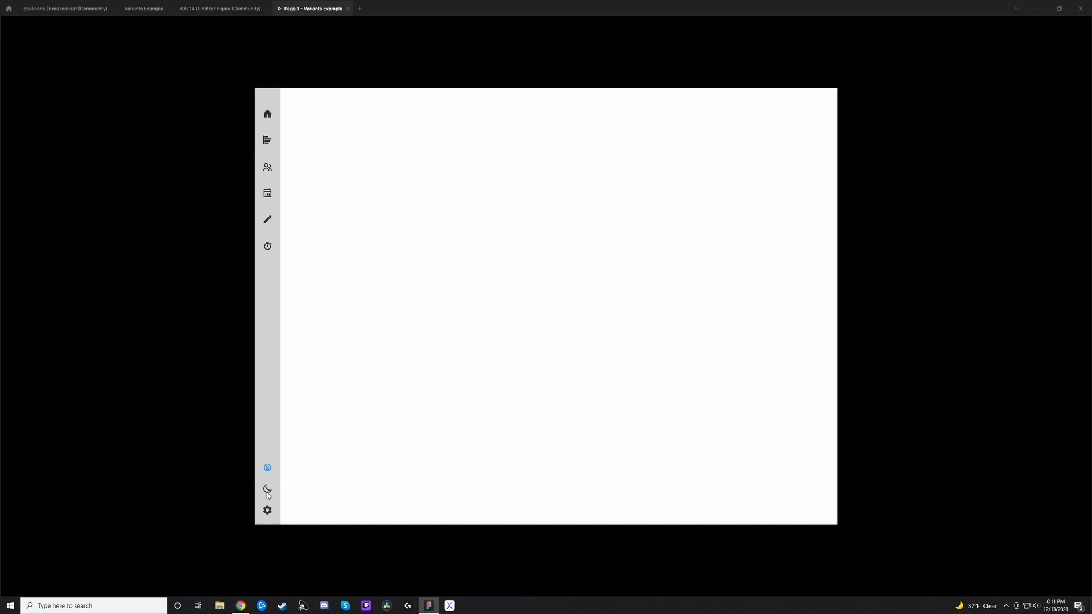
Step: Test the light navbar's timer, calendar, settings, home and stats icons, and close the prototype
{"action": "left_click", "coordinate": [269, 246]}
{"action": "left_click", "coordinate": [269, 195]}
{"action": "left_click", "coordinate": [271, 512]}
{"action": "left_click", "coordinate": [265, 117]}
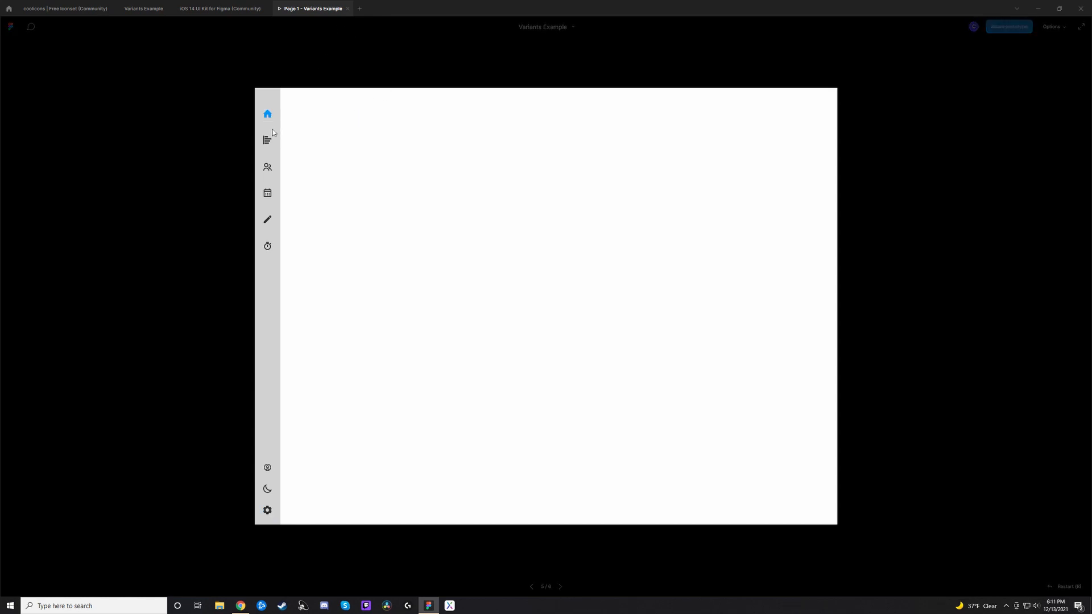
{"action": "left_click", "coordinate": [268, 140]}
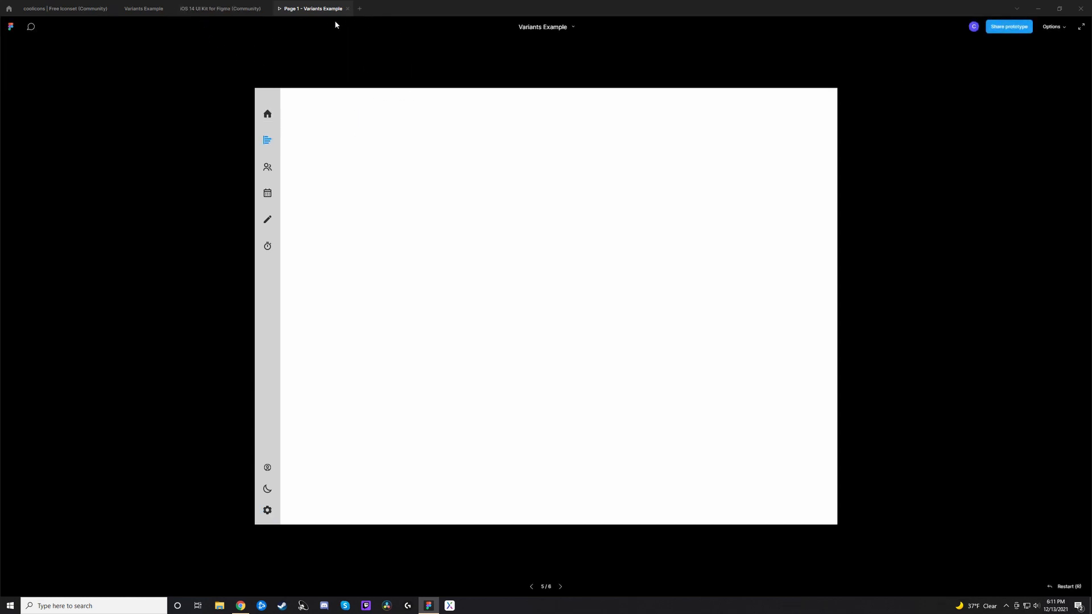
{"action": "left_click", "coordinate": [348, 8]}
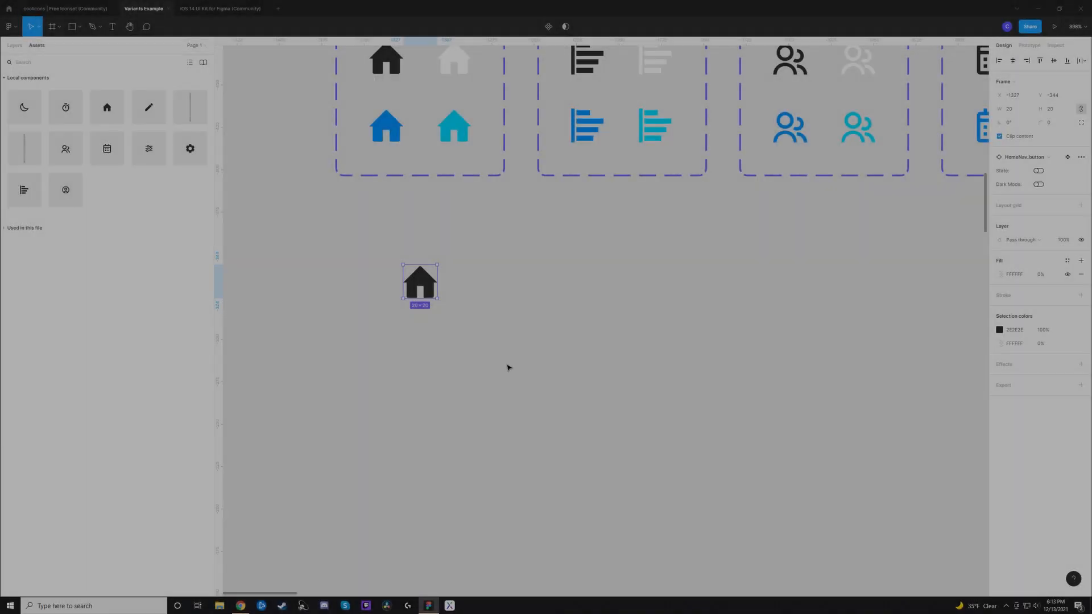
Step: Try the home icon instance's State and Dark Mode properties, ending with both turned on
{"action": "scroll", "coordinate": [560, 353], "scroll_direction": "up", "scroll_amount": 3}
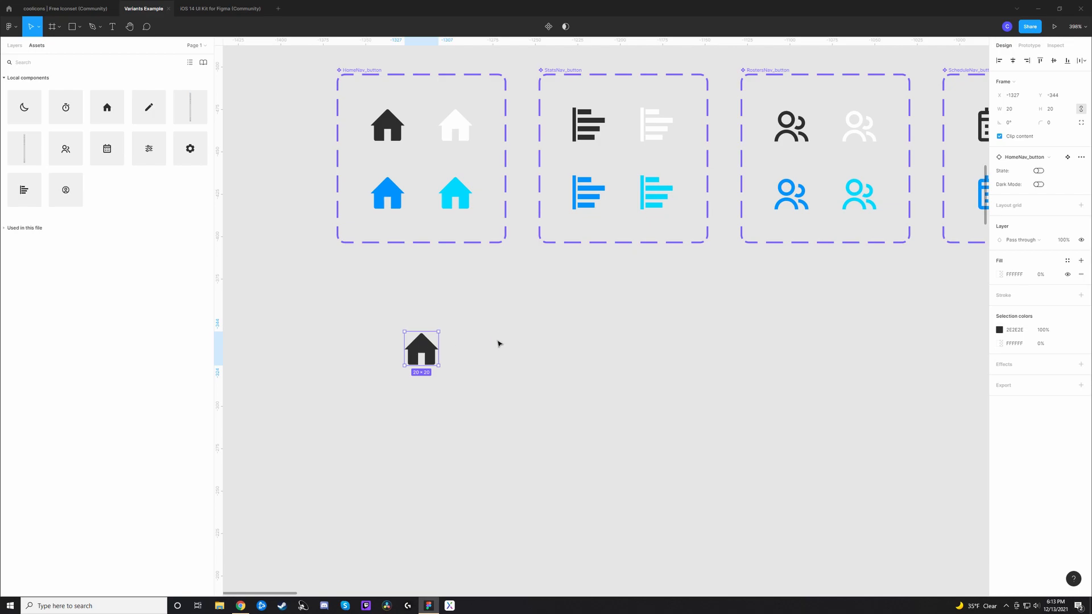
{"action": "left_click", "coordinate": [1038, 171]}
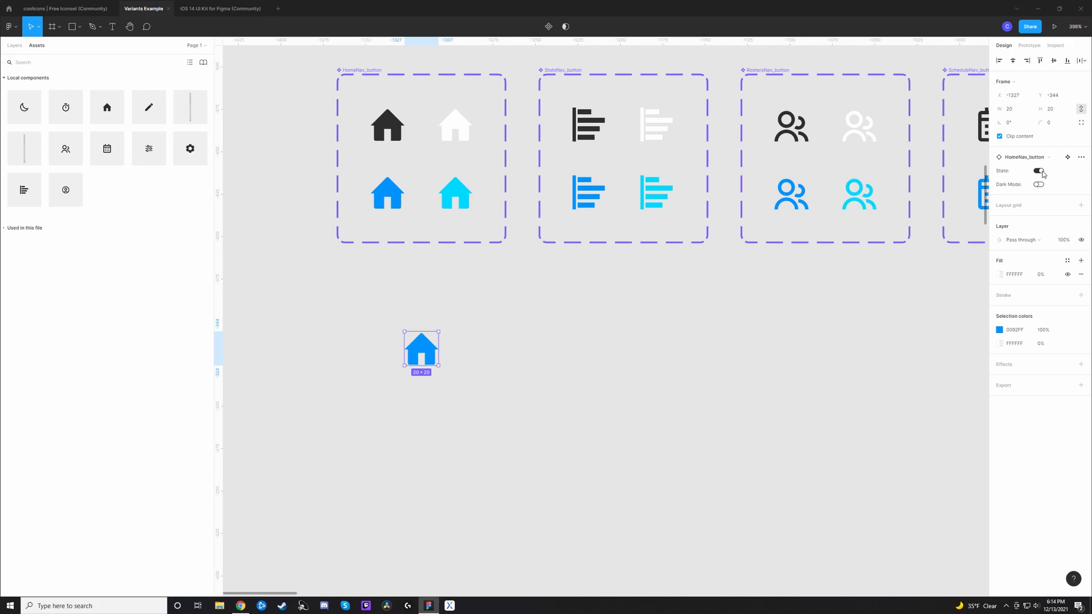
{"action": "left_click", "coordinate": [1041, 172]}
{"action": "left_click", "coordinate": [1039, 184]}
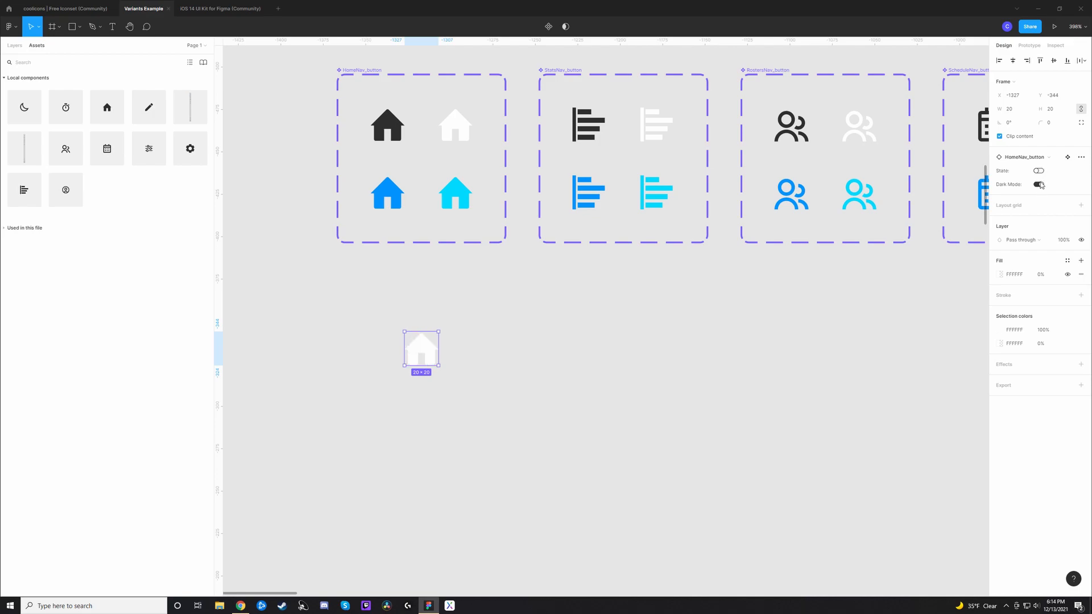
{"action": "left_click", "coordinate": [1039, 172]}
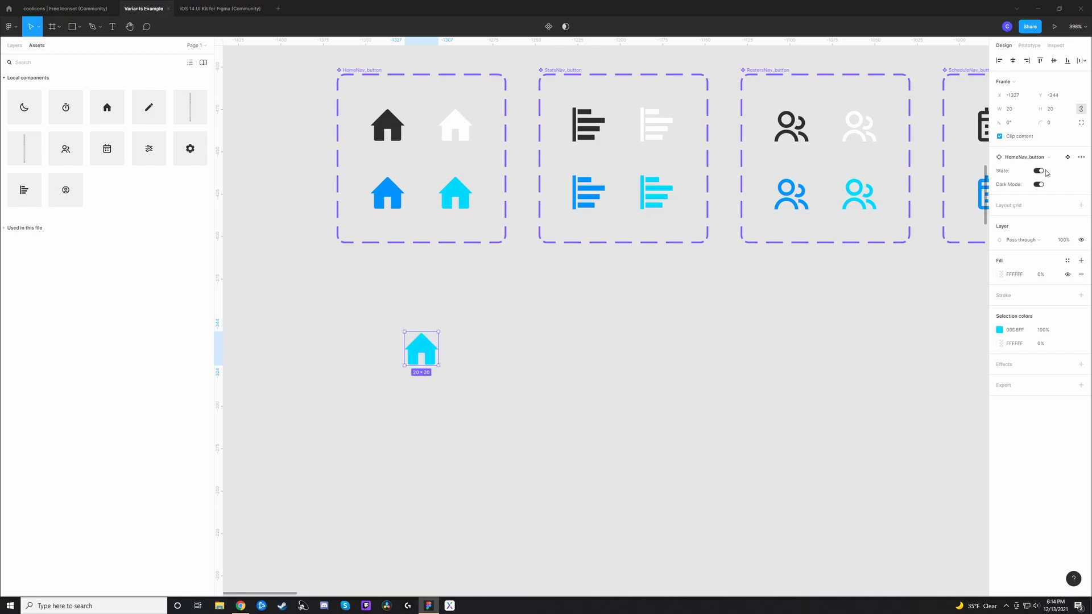
{"action": "scroll", "coordinate": [503, 298], "scroll_direction": "up", "scroll_amount": 3}
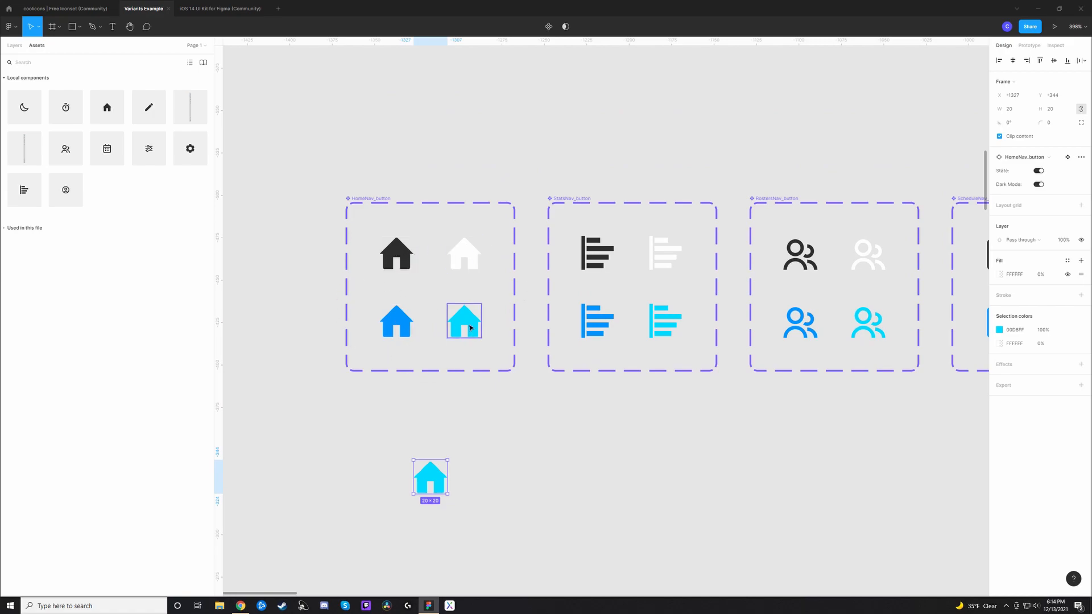
{"action": "left_click", "coordinate": [655, 458]}
Step: Recolour the home icon instance to 0092FF and back to 00D8FF using the document colors
{"action": "scroll", "coordinate": [658, 441], "scroll_direction": "down", "scroll_amount": 2}
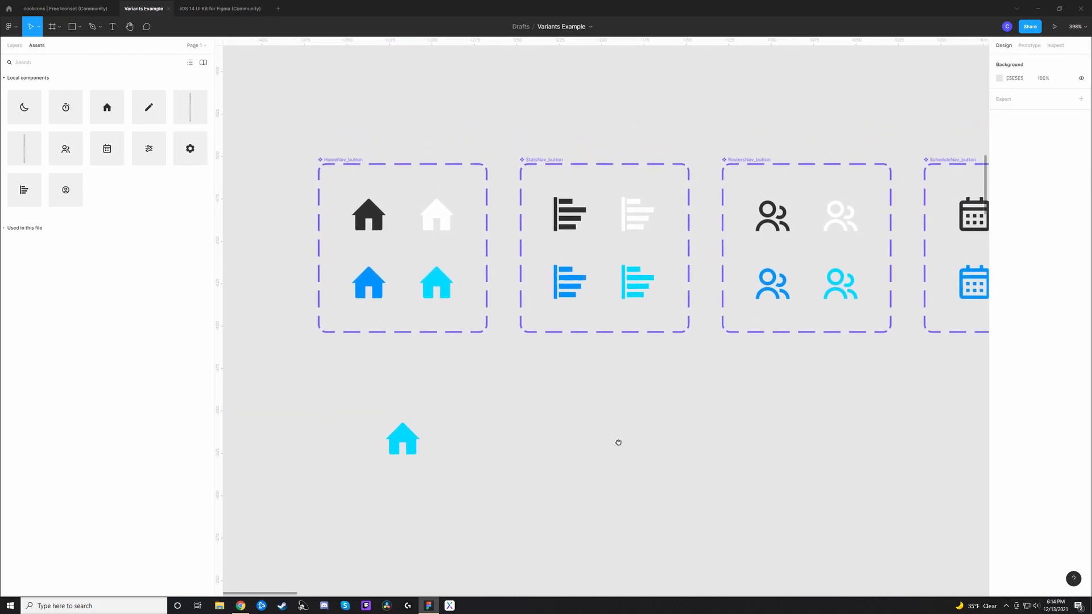
{"action": "scroll", "coordinate": [603, 309], "scroll_direction": "right", "scroll_amount": 8}
{"action": "scroll", "coordinate": [482, 336], "scroll_direction": "down", "scroll_amount": 2}
{"action": "scroll", "coordinate": [705, 364], "scroll_direction": "left", "scroll_amount": 5}
{"action": "scroll", "coordinate": [705, 364], "scroll_direction": "left", "scroll_amount": 2}
{"action": "scroll", "coordinate": [706, 364], "scroll_direction": "down", "scroll_amount": 1}
{"action": "left_click", "coordinate": [355, 290]}
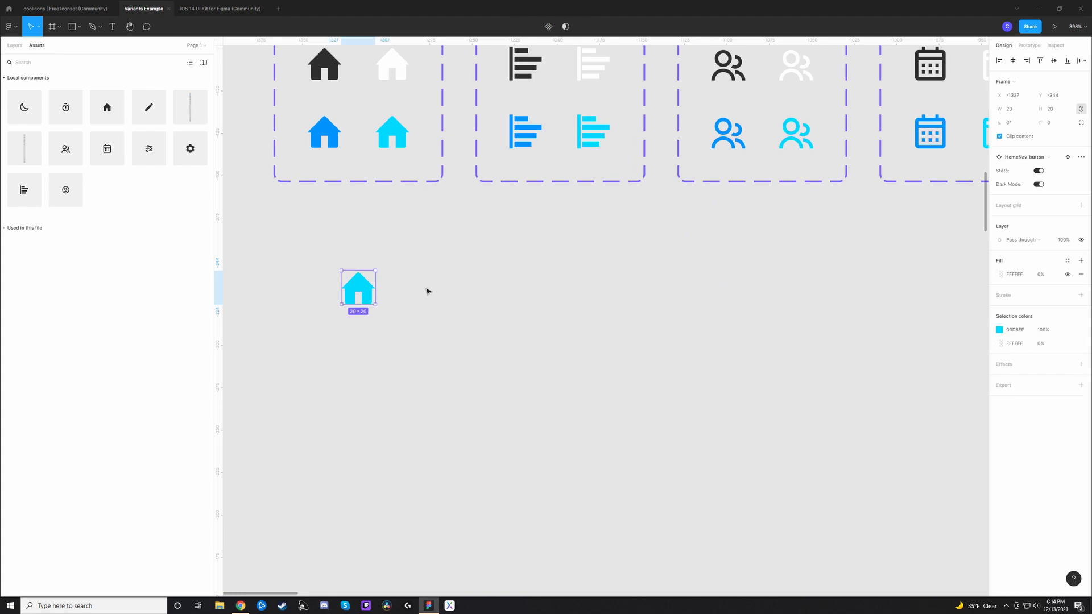
{"action": "left_click", "coordinate": [1000, 330]}
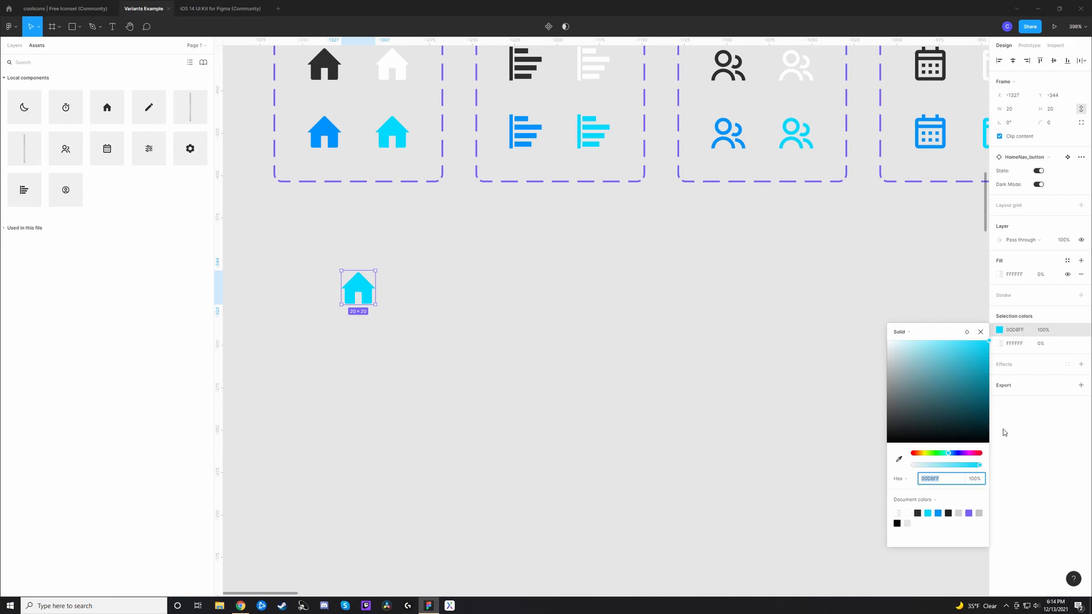
{"action": "left_click", "coordinate": [938, 513]}
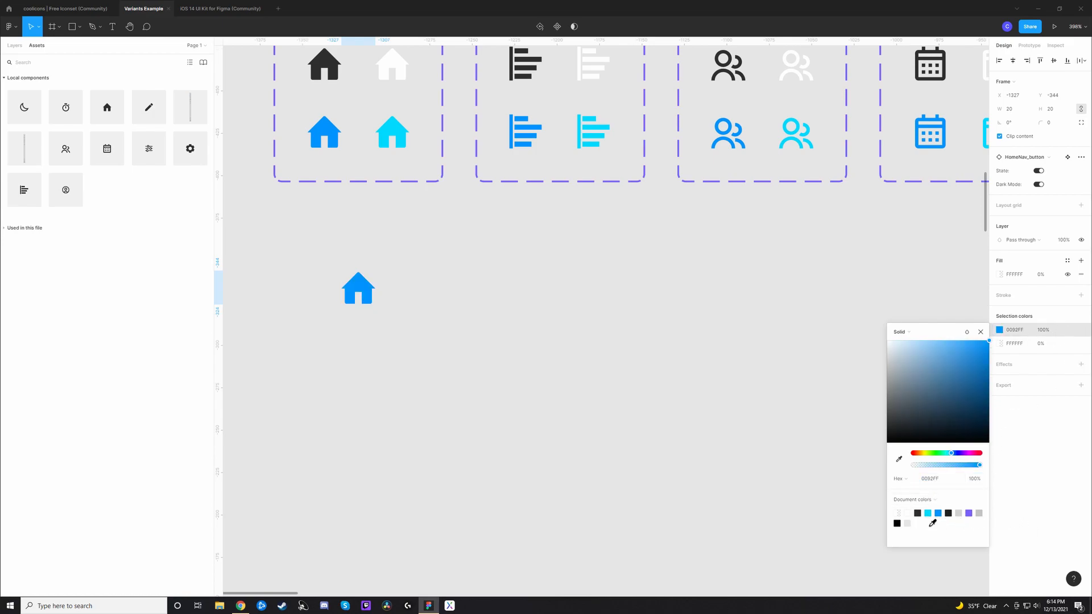
{"action": "left_click", "coordinate": [927, 513]}
{"action": "left_click", "coordinate": [746, 314]}
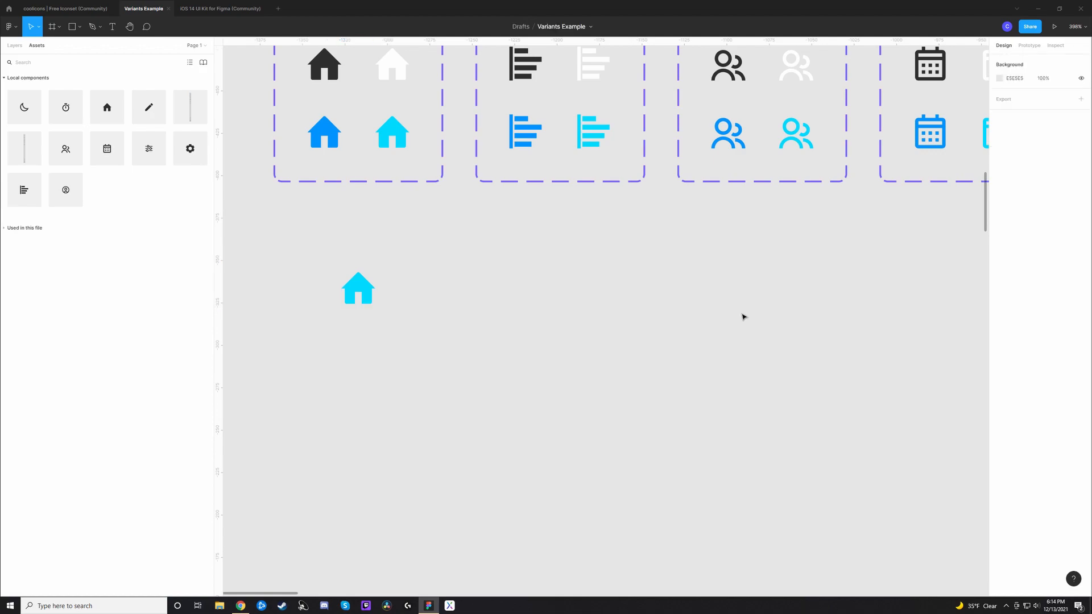
Step: Replace the cyan home icon with a fresh HomeNav_button instance from the local components
{"action": "left_click", "coordinate": [359, 289]}
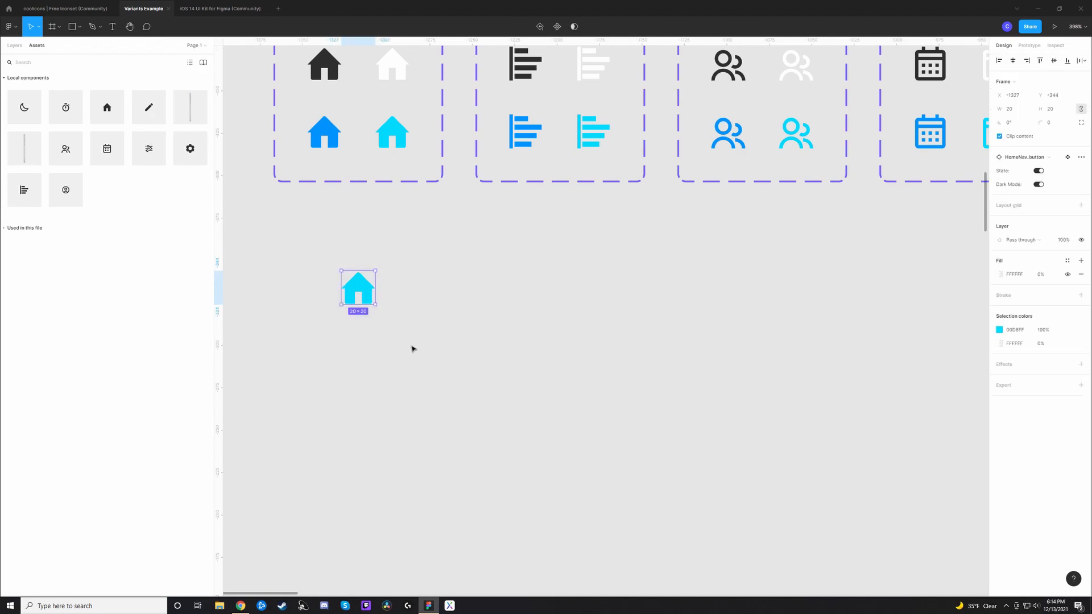
{"action": "key", "text": "Delete"}
{"action": "left_click_drag", "start_coordinate": [107, 107], "coordinate": [373, 290]}
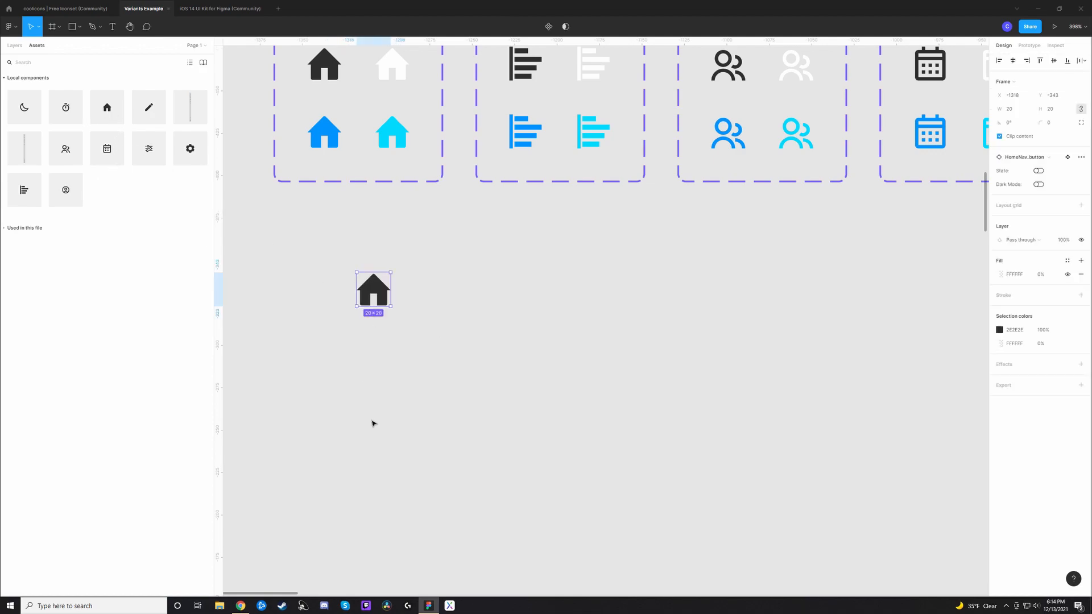
Step: Turn on the State property of the new home icon and move it to X -1327, Y -350
{"action": "left_click", "coordinate": [1038, 171]}
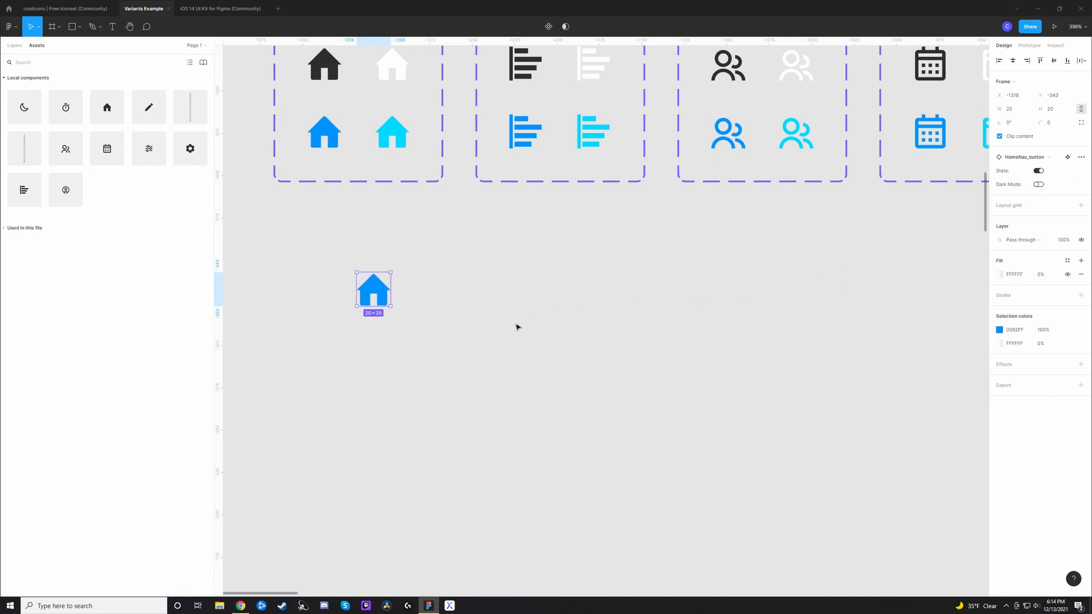
{"action": "mouse_move", "coordinate": [385, 295]}
{"action": "left_mouse_down"}
{"action": "mouse_move", "coordinate": [360, 282]}
{"action": "mouse_move", "coordinate": [370, 283]}
{"action": "left_mouse_up"}
{"action": "left_click_drag", "start_coordinate": [796, 238], "coordinate": [846, 316]}
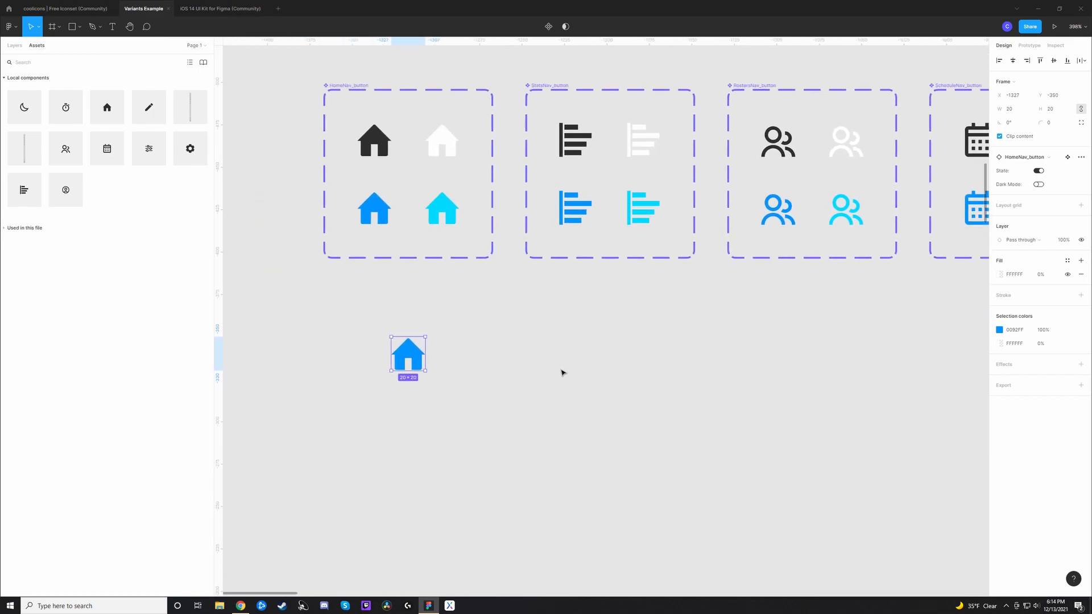
Step: Swap the home icon instance for LiveTrackerNav_button and turn its State property off
{"action": "left_click", "coordinate": [1038, 160]}
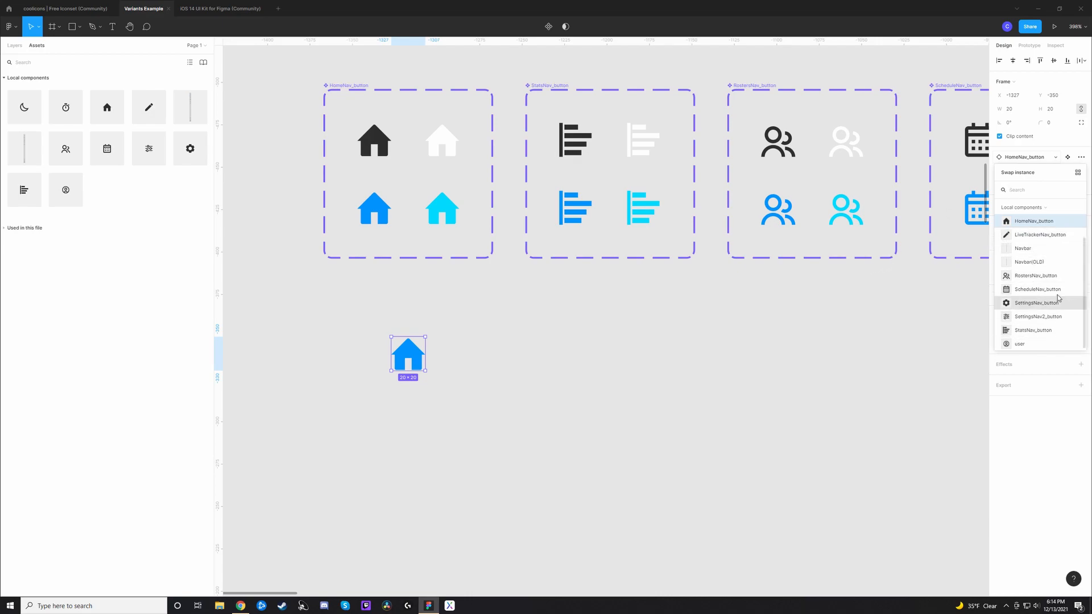
{"action": "left_click", "coordinate": [1037, 235]}
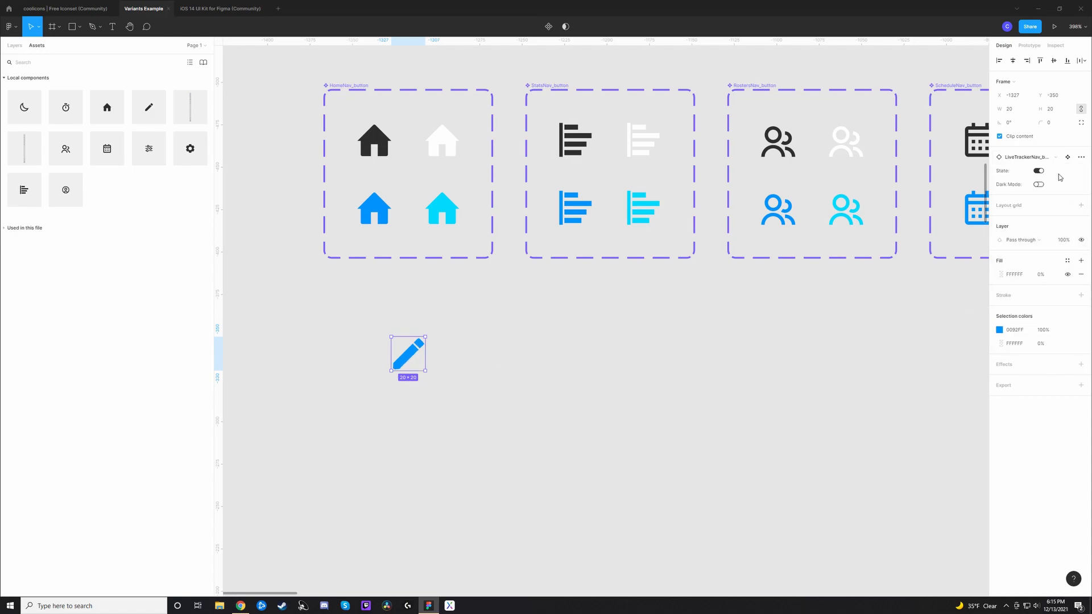
{"action": "left_click", "coordinate": [1038, 172]}
{"action": "left_click", "coordinate": [1039, 172]}
{"action": "left_click", "coordinate": [1039, 172]}
{"action": "left_click", "coordinate": [728, 407]}
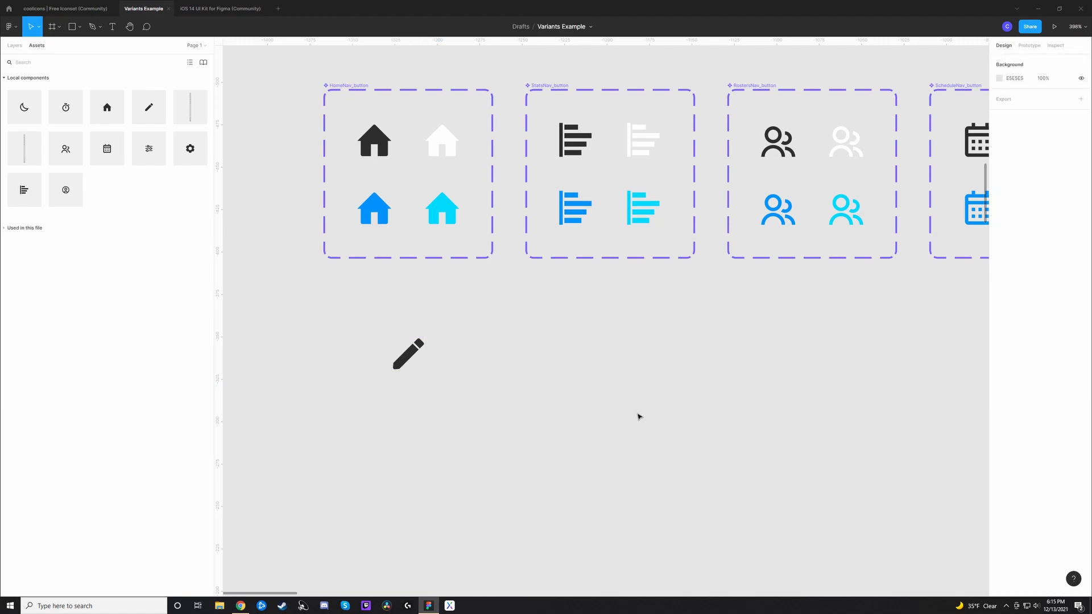
Step: Examine the remaining icon component sets, the Navbar(OLD) variants and the navbar instance on the iPad Pro frame
{"action": "scroll", "coordinate": [784, 370], "scroll_direction": "right", "scroll_amount": 20}
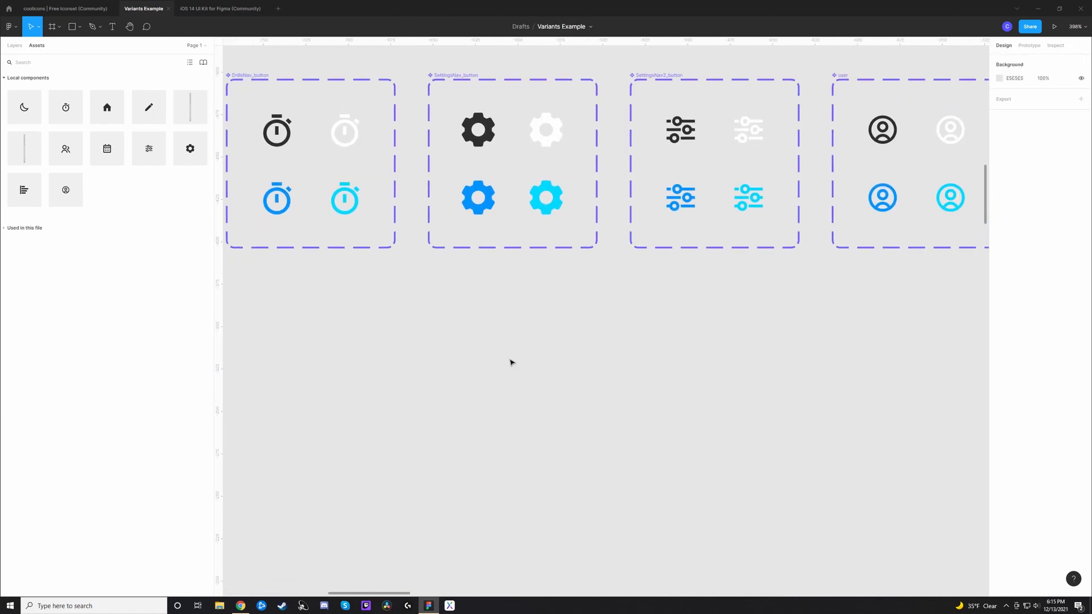
{"action": "key", "text": "ctrl+minus"}
{"action": "key", "text": "ctrl+minus"}
{"action": "left_click_drag", "start_coordinate": [727, 465], "coordinate": [410, 205]}
{"action": "left_click_drag", "start_coordinate": [579, 257], "coordinate": [432, 366]}
{"action": "left_click", "coordinate": [311, 136]}
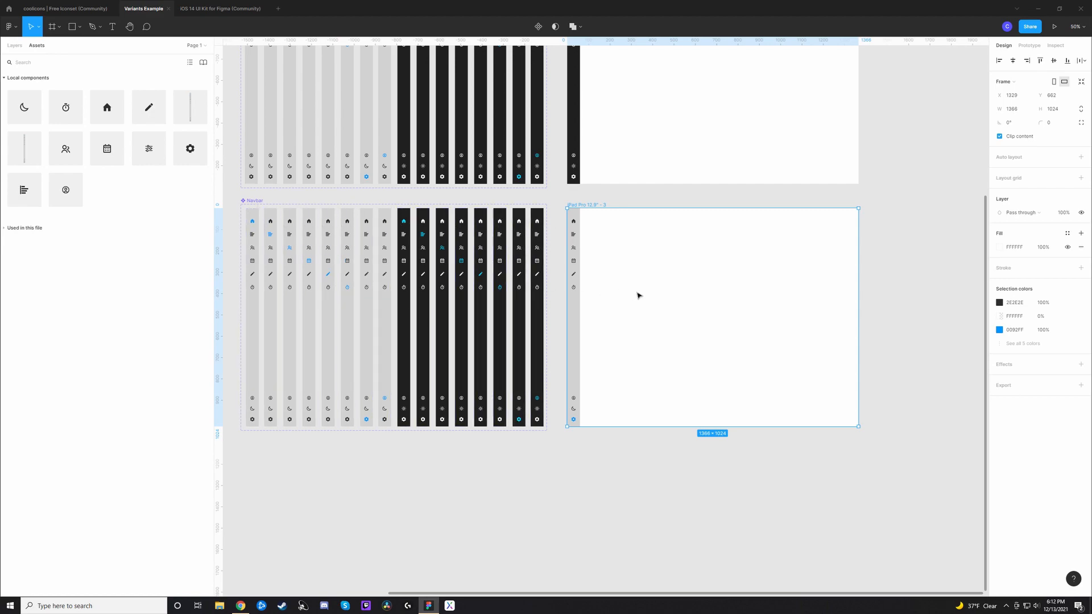
{"action": "left_click", "coordinate": [578, 335]}
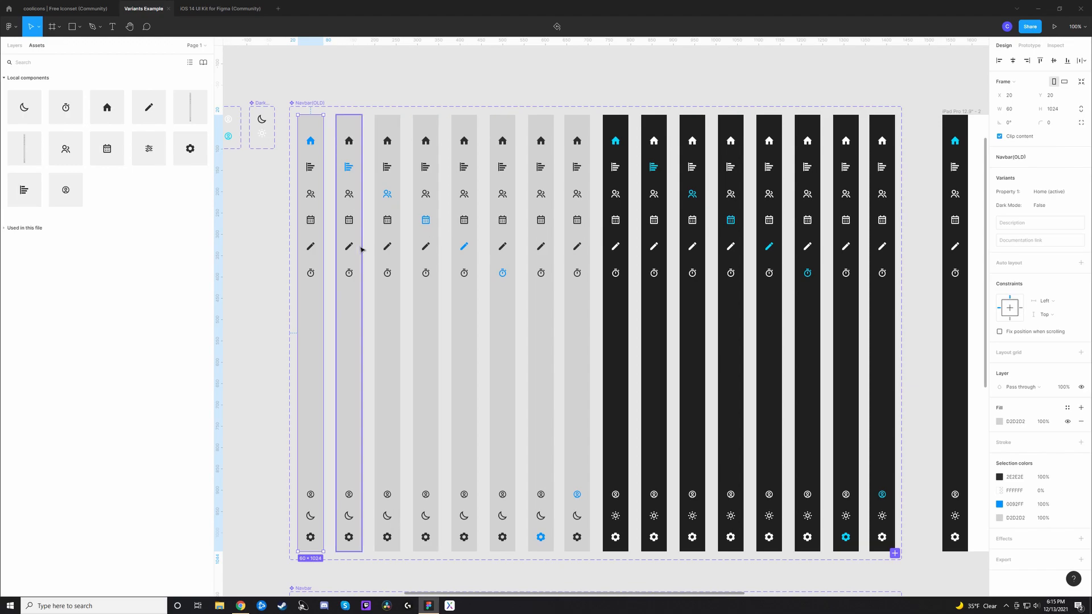
{"action": "scroll", "coordinate": [411, 297], "scroll_direction": "right", "scroll_amount": 6}
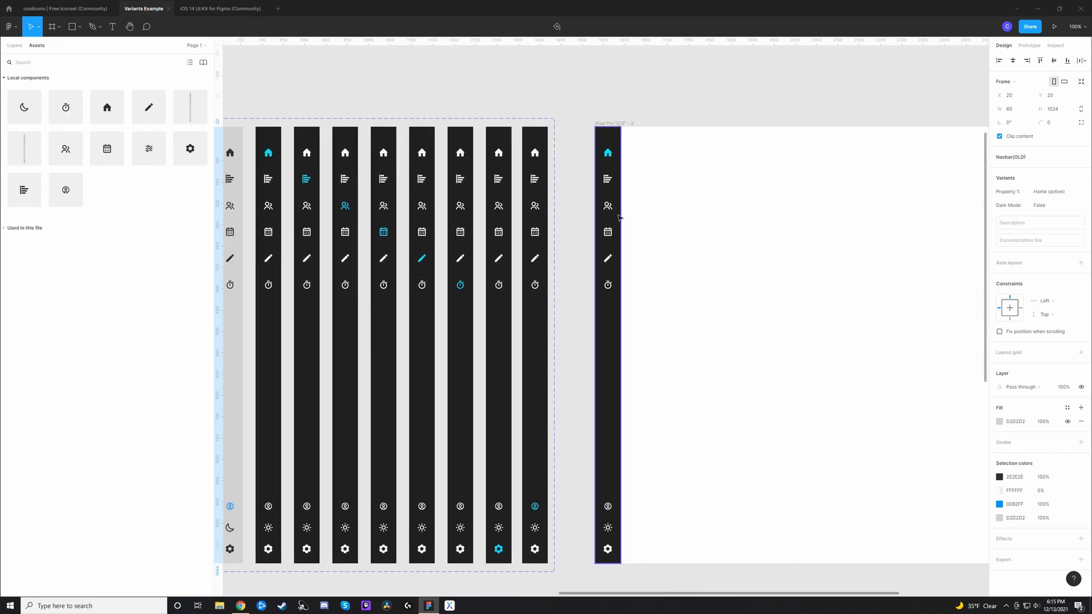
Step: Set Property 1 of the Navbar(OLD) instance on the iPad Pro 12.9" - 2 frame to Home (active), followed by Schedule (active)
{"action": "left_click", "coordinate": [617, 341]}
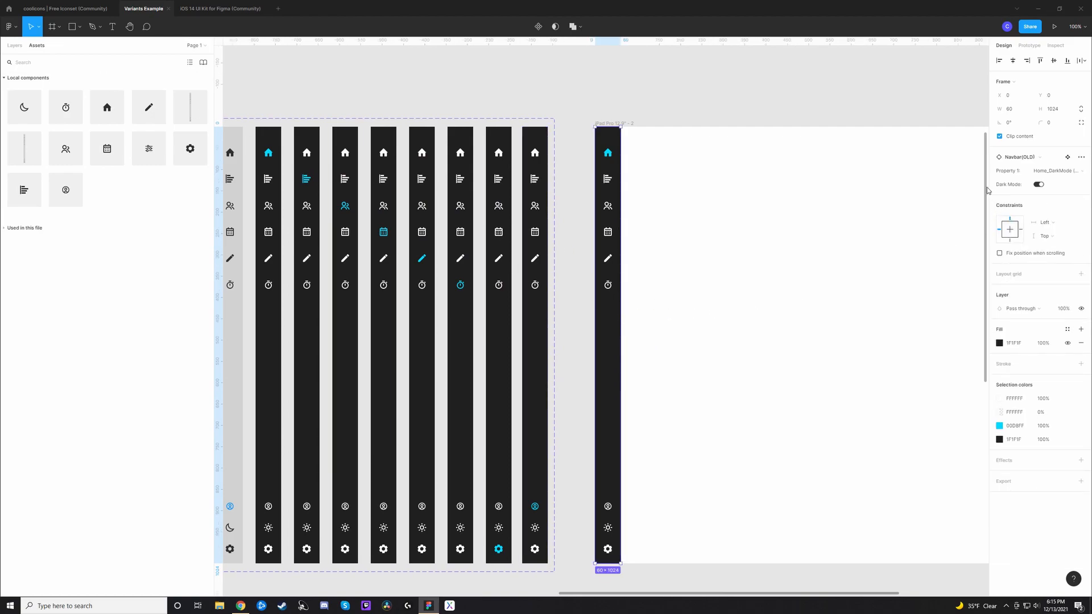
{"action": "left_click_drag", "start_coordinate": [665, 318], "coordinate": [977, 271]}
{"action": "left_click_drag", "start_coordinate": [727, 323], "coordinate": [580, 346]}
{"action": "scroll", "coordinate": [561, 347], "scroll_direction": "right", "scroll_amount": 5}
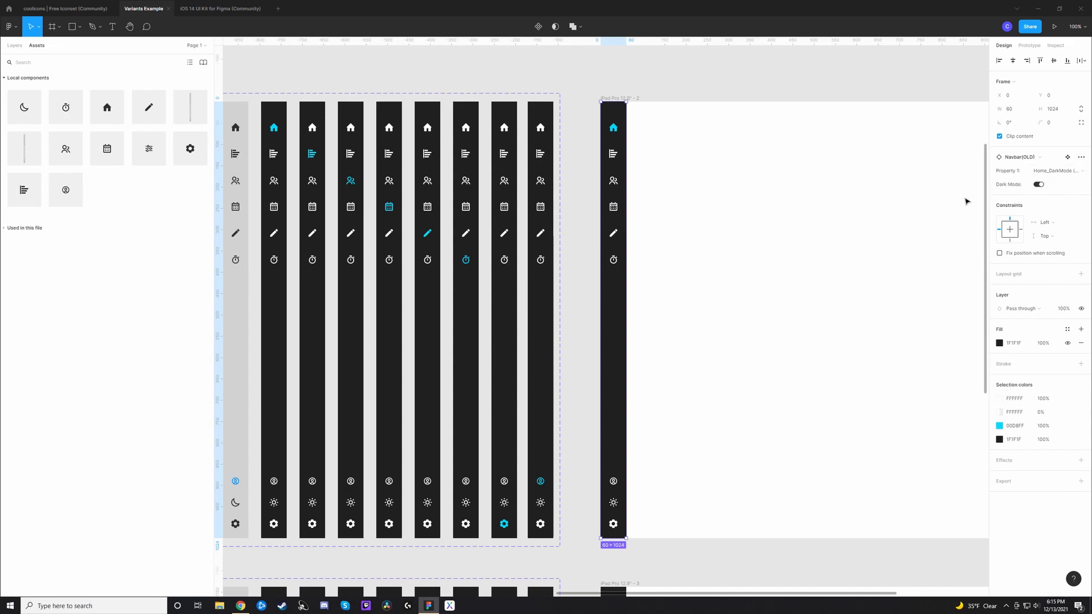
{"action": "left_click", "coordinate": [1069, 172]}
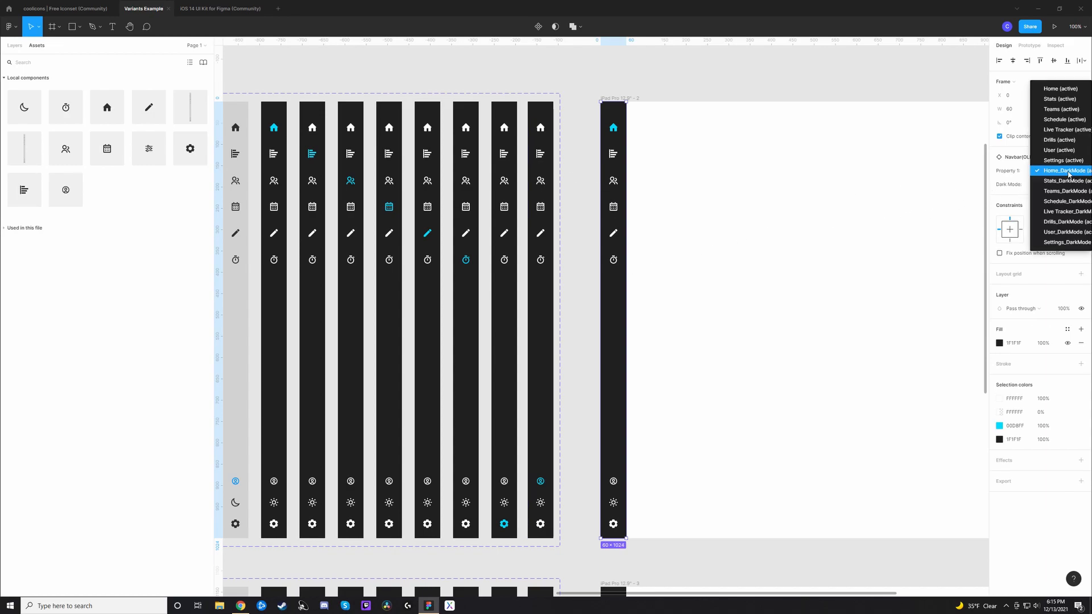
{"action": "left_click", "coordinate": [1059, 88]}
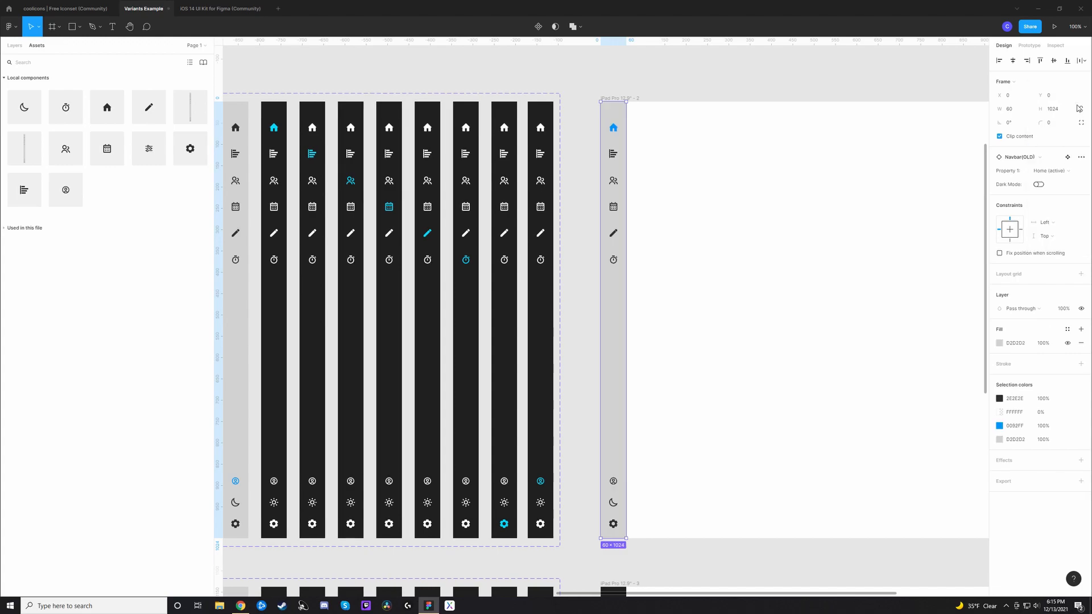
{"action": "left_click", "coordinate": [1071, 170]}
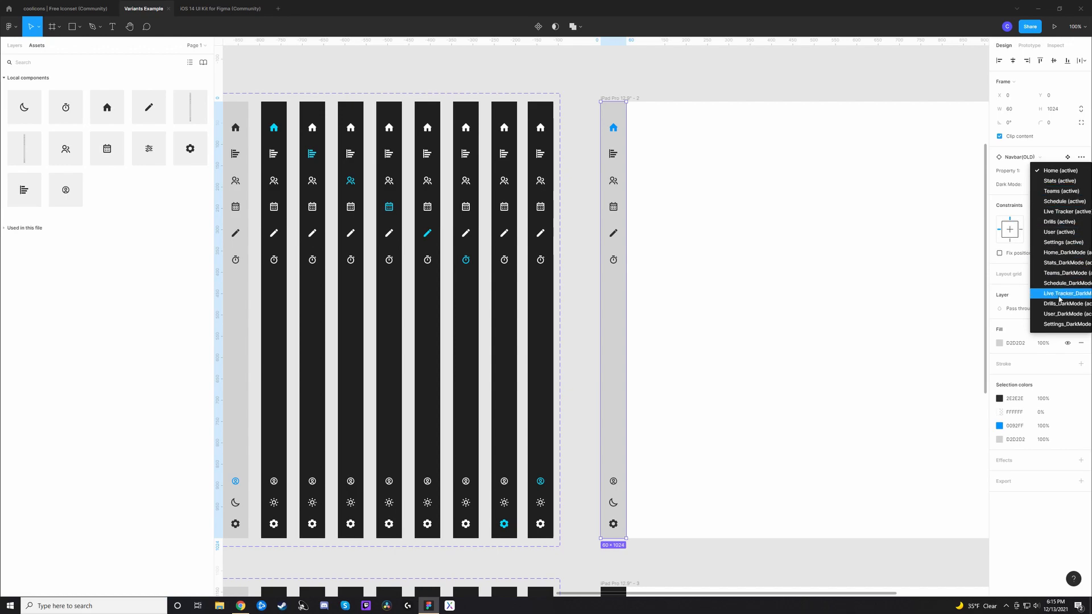
{"action": "left_click", "coordinate": [1056, 201]}
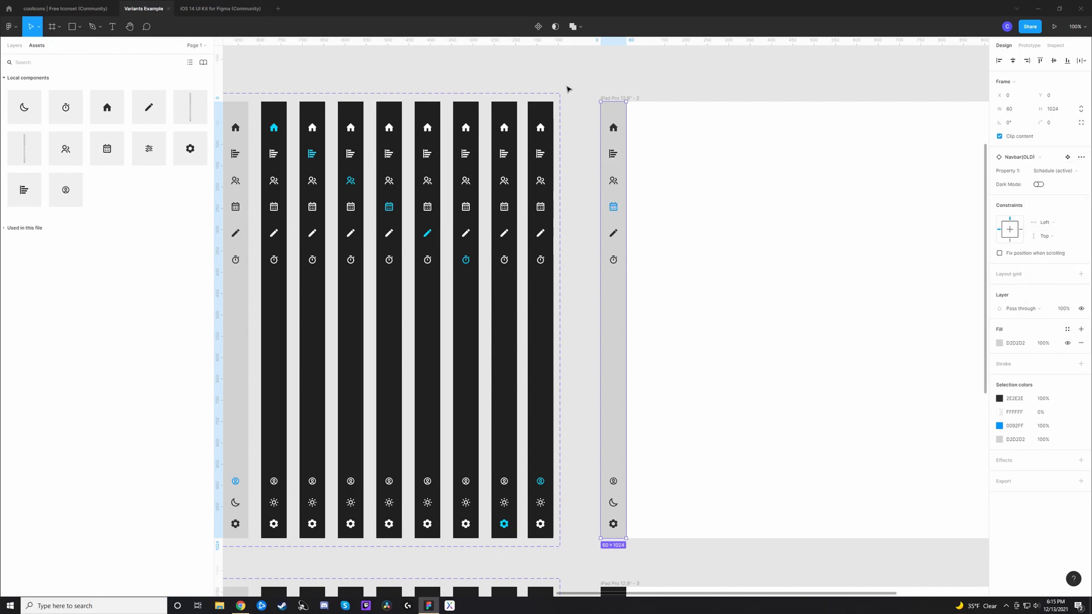
{"action": "left_click", "coordinate": [582, 110]}
{"action": "left_click", "coordinate": [611, 292]}
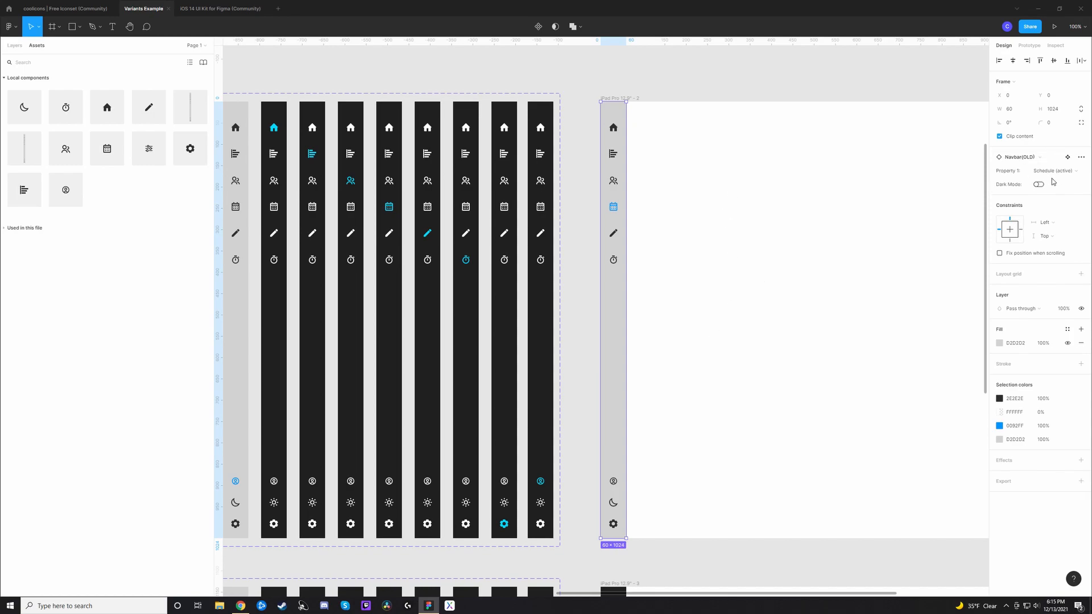
Step: Turn on Home State for the Navbar instance on the iPad Pro 12.9" - 3 frame and toggle its Dark Mode off and back on
{"action": "scroll", "coordinate": [648, 385], "scroll_direction": "down", "scroll_amount": 8}
{"action": "scroll", "coordinate": [648, 385], "scroll_direction": "left", "scroll_amount": 6}
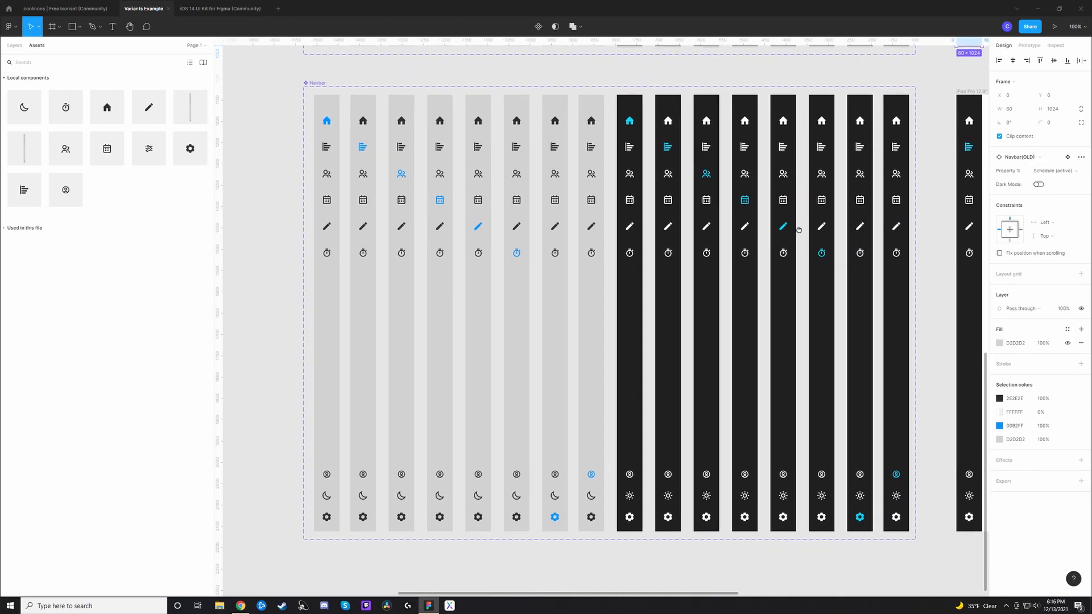
{"action": "left_click_drag", "start_coordinate": [798, 230], "coordinate": [726, 222]}
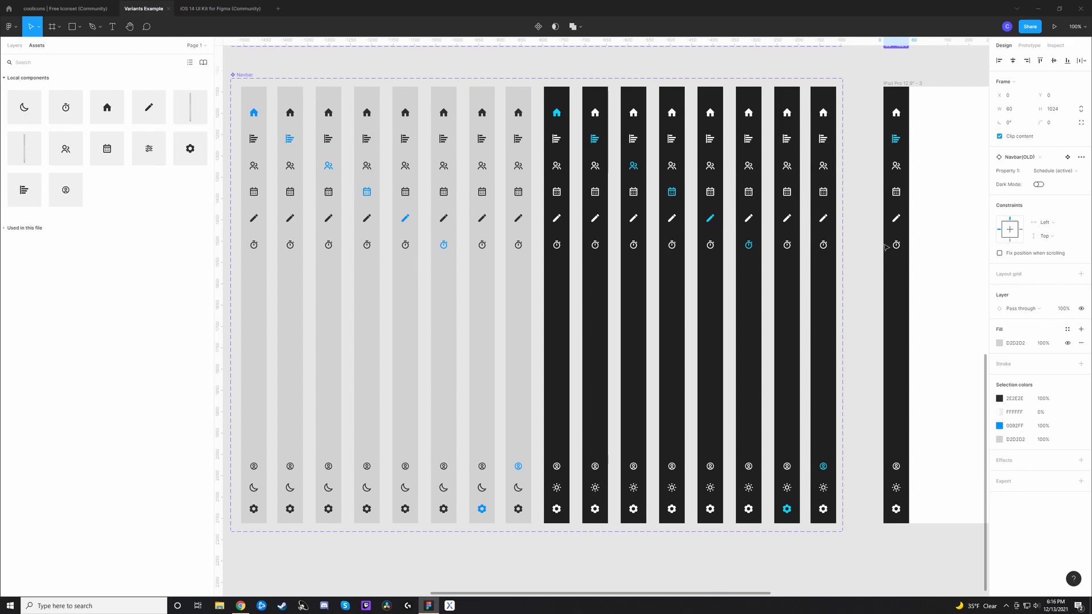
{"action": "left_click", "coordinate": [904, 318]}
{"action": "left_click_drag", "start_coordinate": [941, 292], "coordinate": [886, 286]}
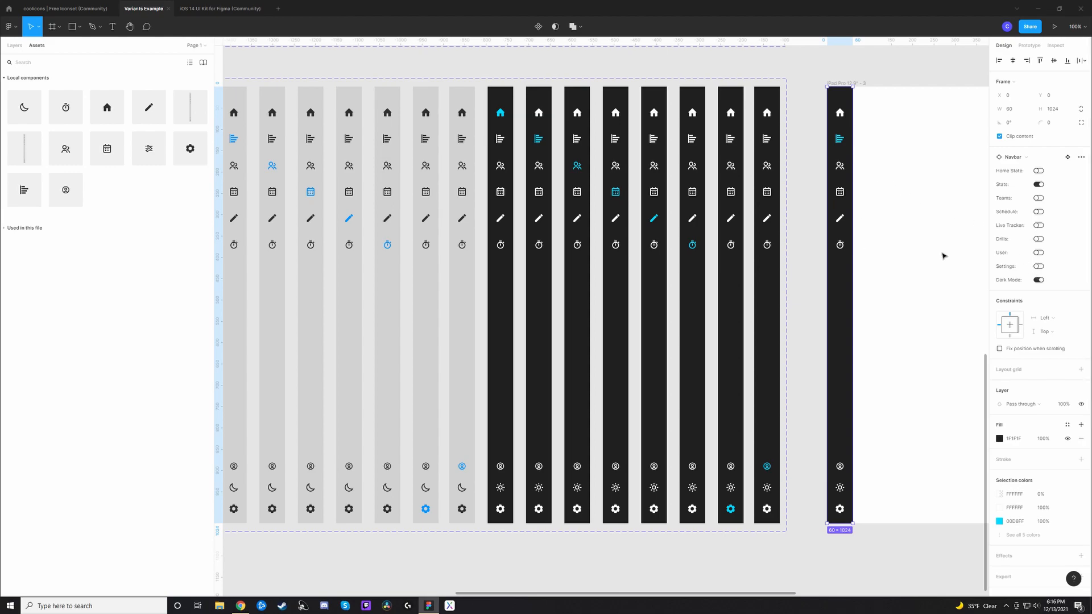
{"action": "left_click", "coordinate": [1039, 171]}
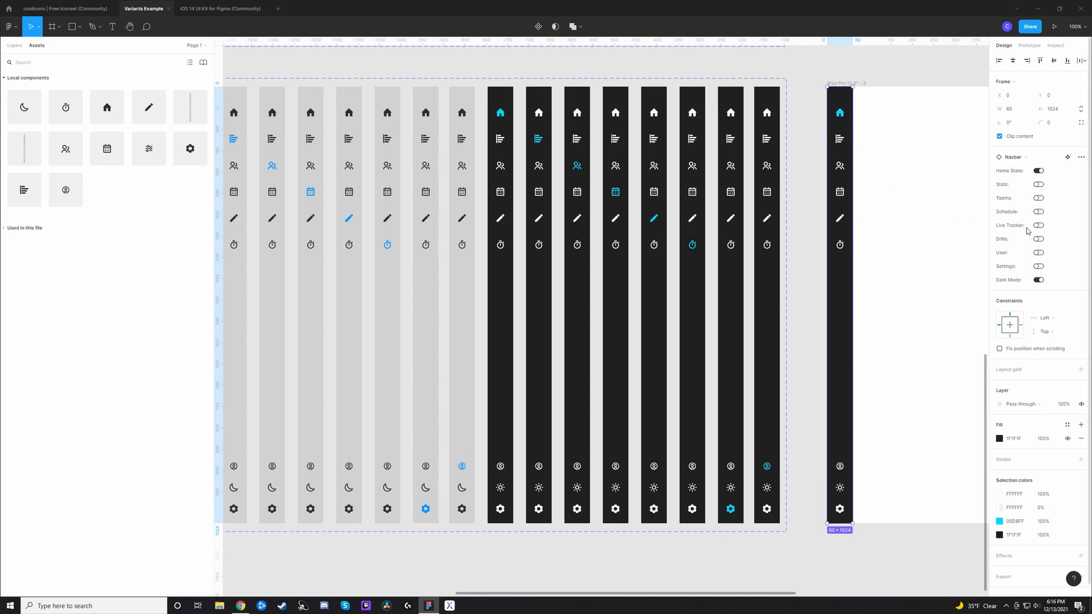
{"action": "left_click", "coordinate": [1039, 281]}
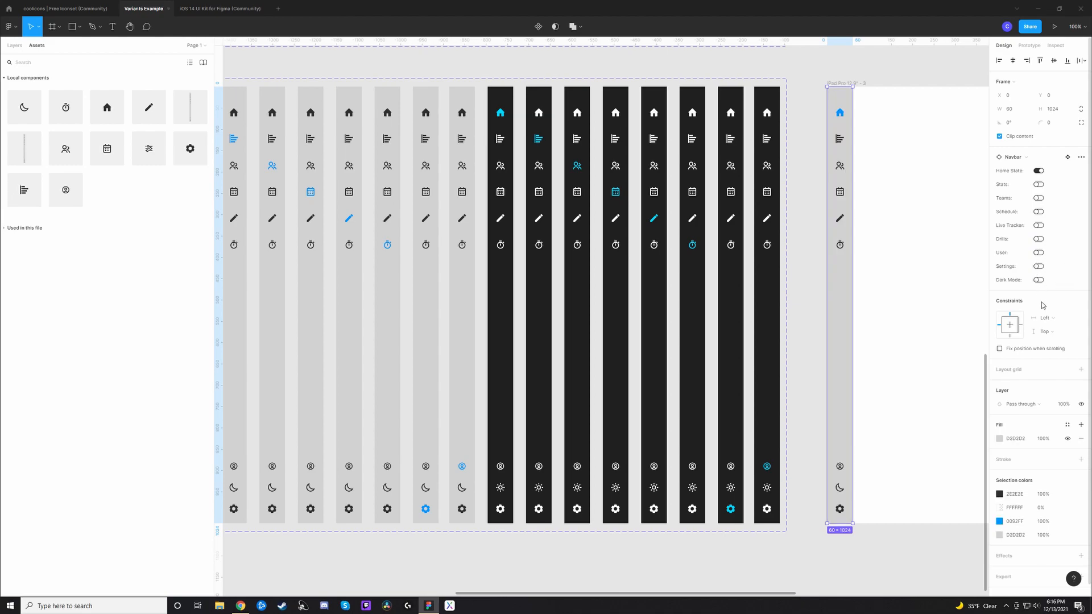
{"action": "left_click", "coordinate": [1039, 281]}
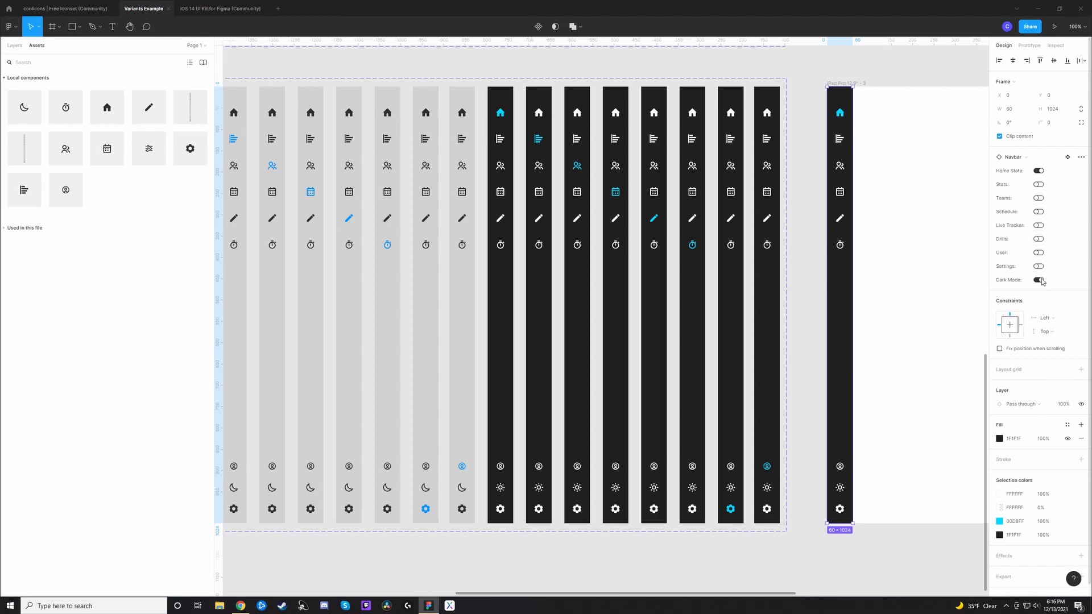
Step: Activate Stats, Teams, Schedule and Drills one after another on the Navbar instance, toggle Dark Mode repeatedly and leave it off
{"action": "left_click", "coordinate": [1038, 185]}
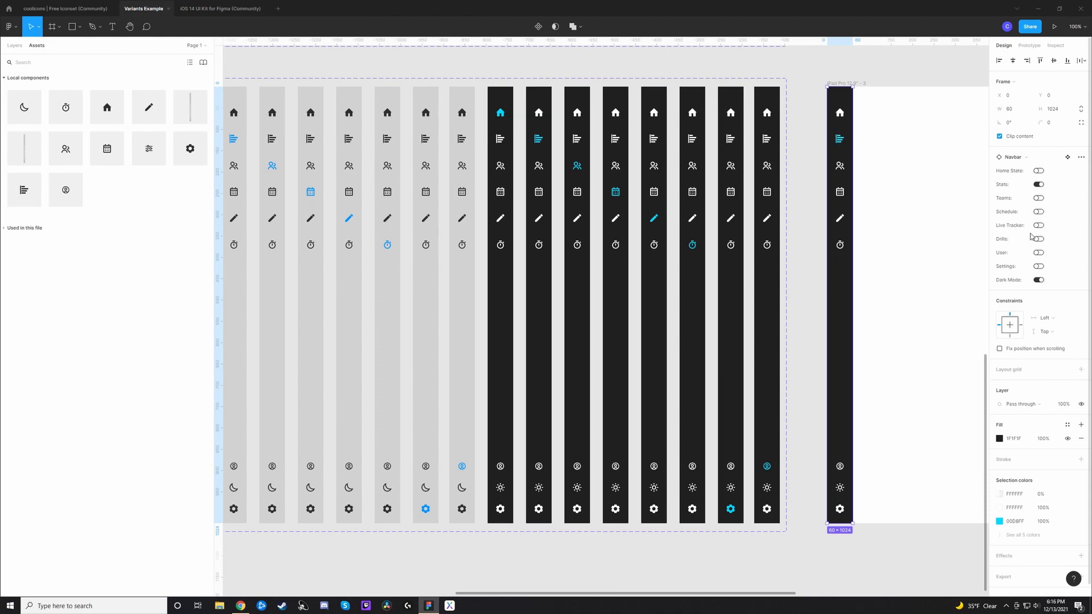
{"action": "left_click", "coordinate": [1039, 198]}
{"action": "left_click", "coordinate": [1039, 213]}
{"action": "left_click", "coordinate": [1038, 239]}
{"action": "left_click", "coordinate": [1039, 280]}
{"action": "left_click", "coordinate": [1039, 280]}
{"action": "left_click", "coordinate": [1039, 280]}
{"action": "left_click", "coordinate": [814, 309]}
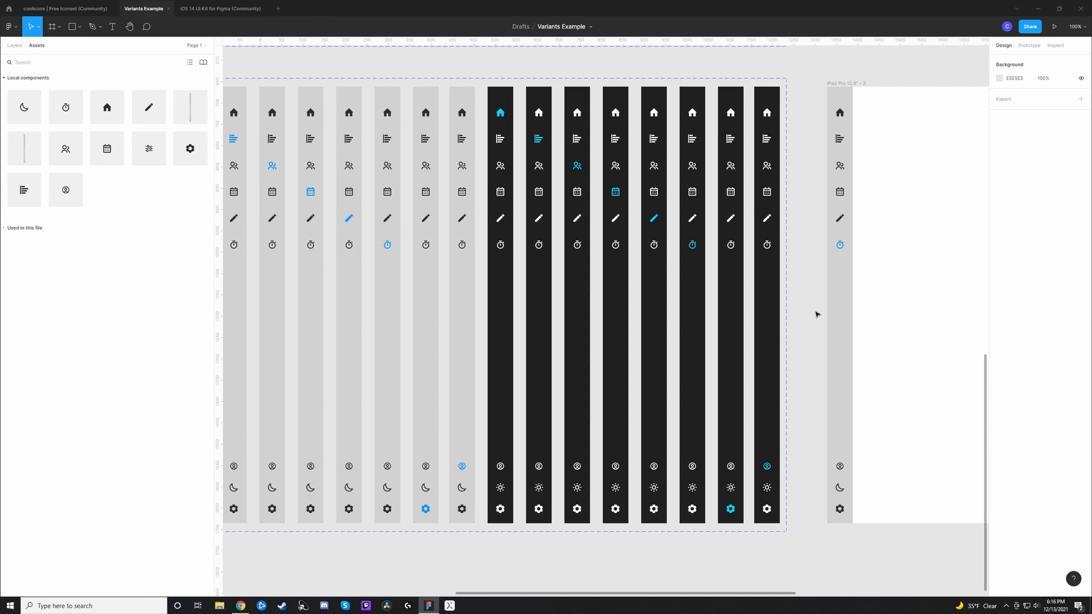
Step: Inspect the variant properties of the Navbar component set and the True/False options for Home State on its light-mode Home variant
{"action": "left_click_drag", "start_coordinate": [585, 349], "coordinate": [804, 320]}
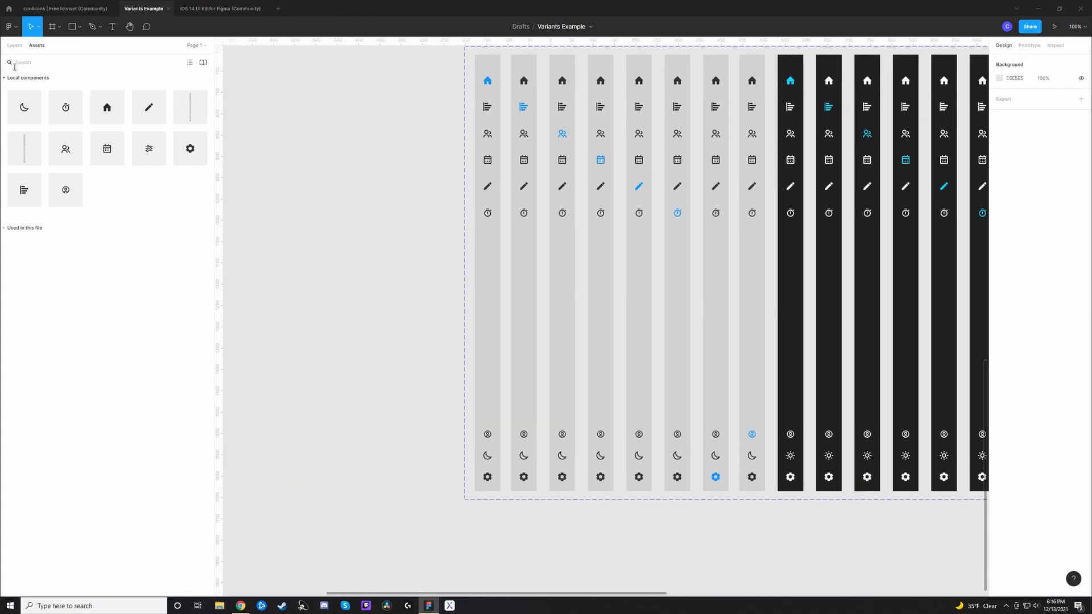
{"action": "left_click", "coordinate": [15, 45]}
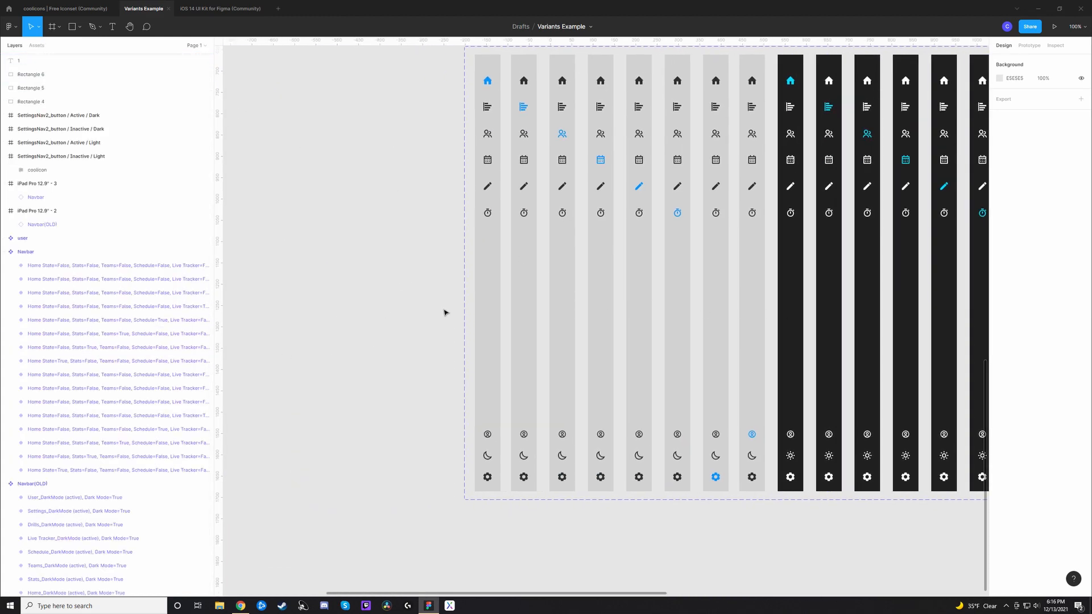
{"action": "left_click_drag", "start_coordinate": [428, 197], "coordinate": [417, 258]}
{"action": "left_click", "coordinate": [469, 104]}
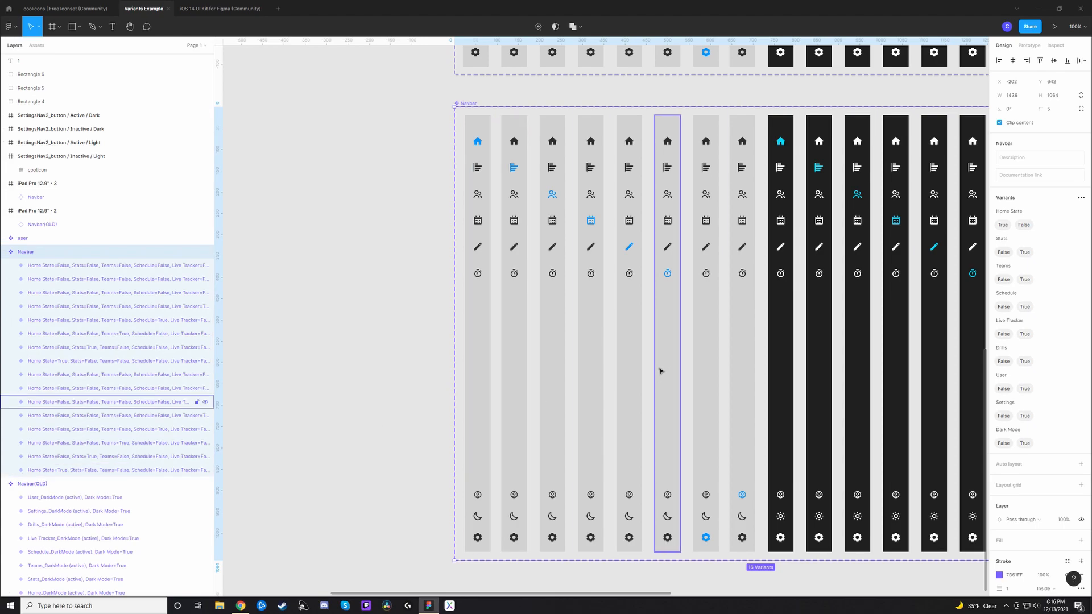
{"action": "left_click", "coordinate": [485, 127]}
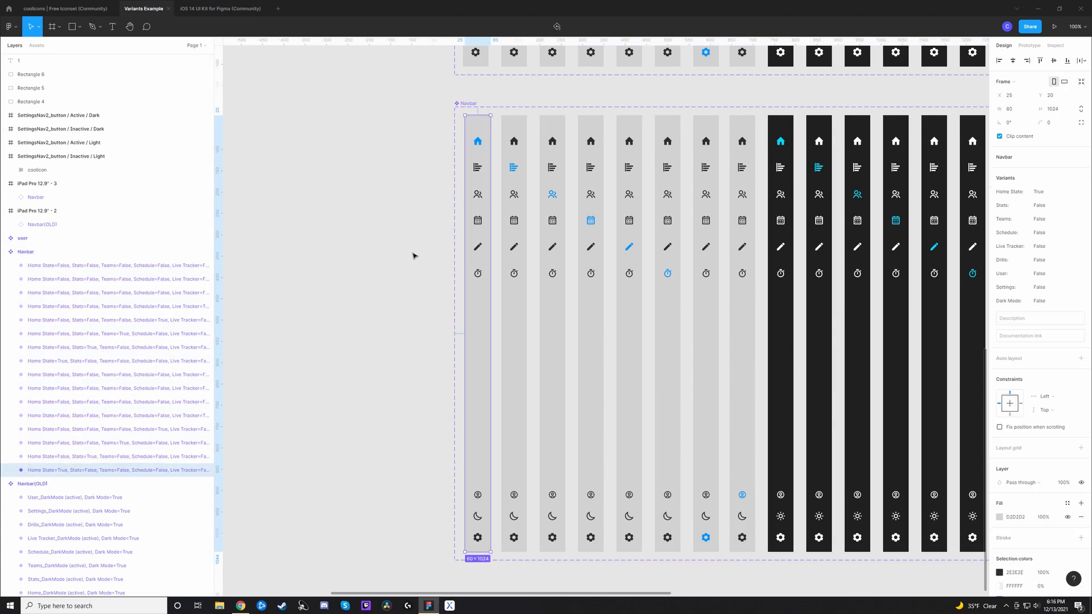
{"action": "left_click_drag", "start_coordinate": [578, 286], "coordinate": [536, 276]}
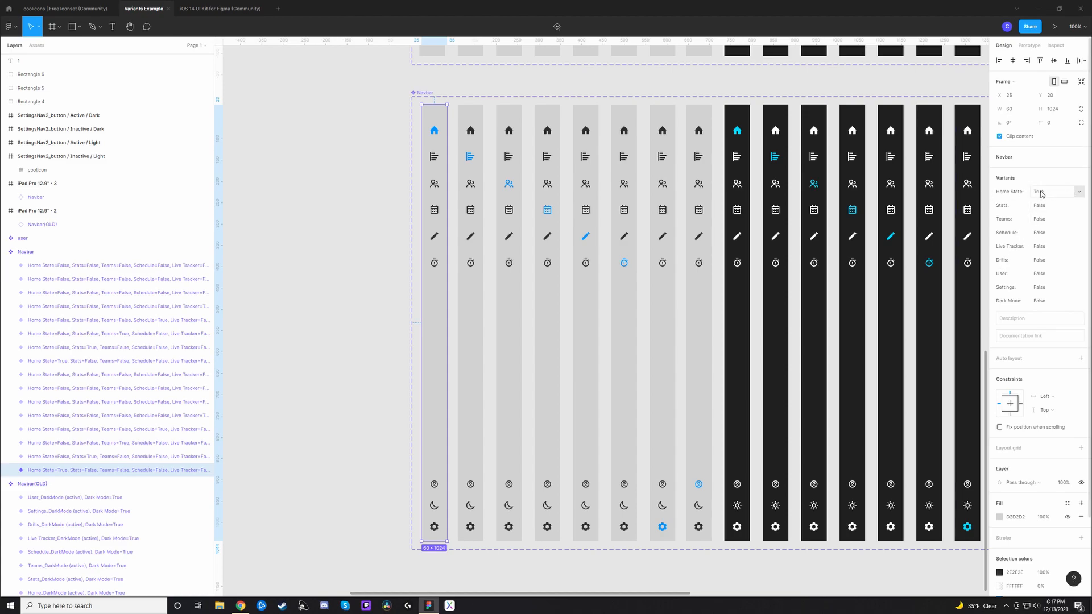
{"action": "left_click", "coordinate": [1079, 192]}
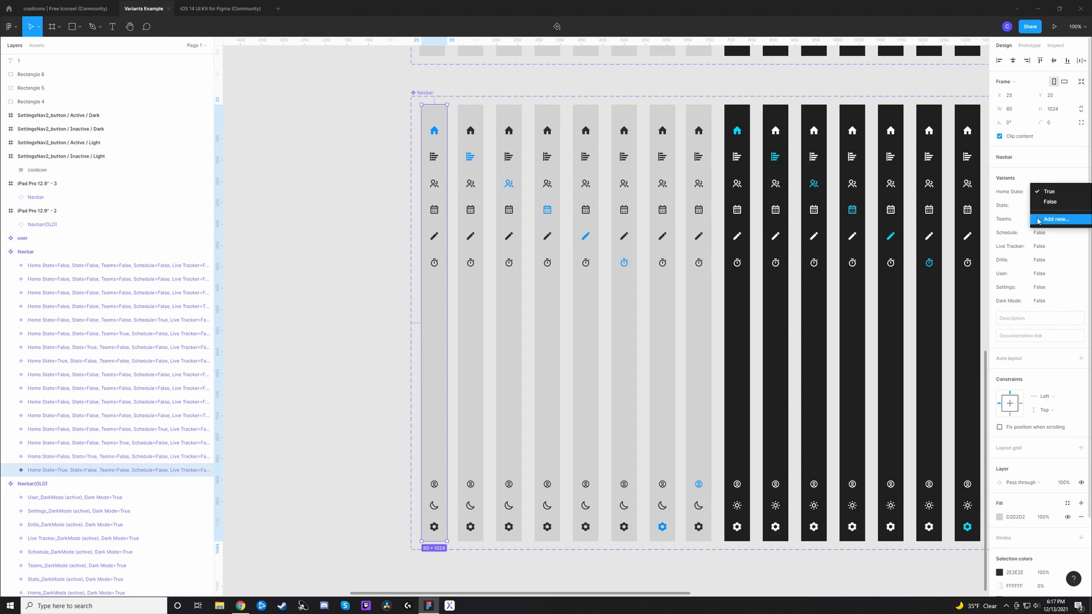
{"action": "left_click", "coordinate": [1053, 193]}
Step: Compare the property toggles of the Navbar instance with the property values in the light Home variant's layer name
{"action": "scroll", "coordinate": [516, 257], "scroll_direction": "right", "scroll_amount": 10}
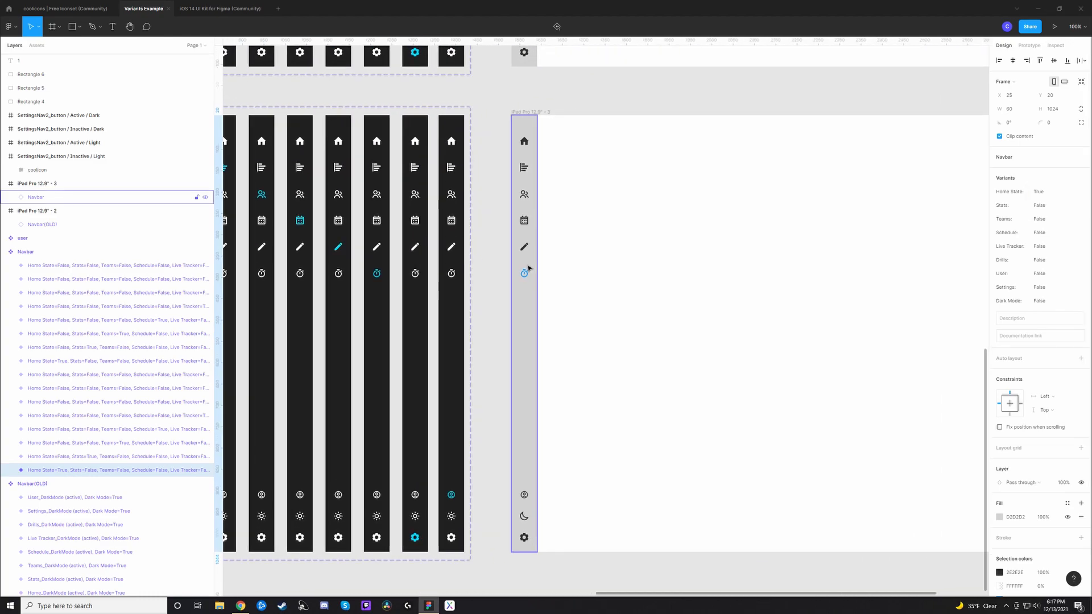
{"action": "left_click", "coordinate": [530, 314]}
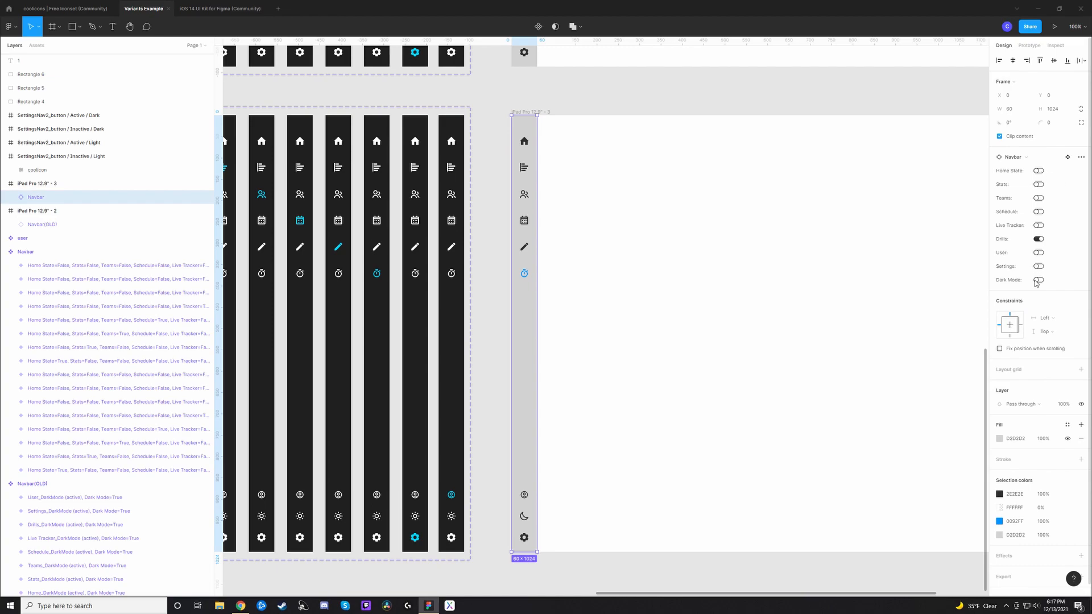
{"action": "left_click_drag", "start_coordinate": [276, 418], "coordinate": [845, 397]}
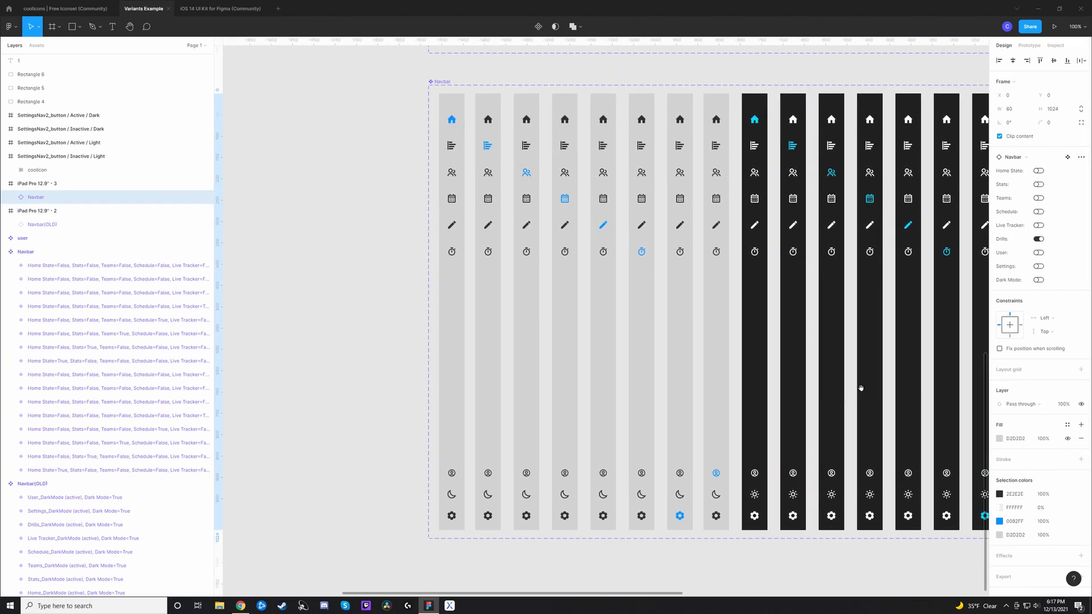
{"action": "left_click", "coordinate": [380, 310]}
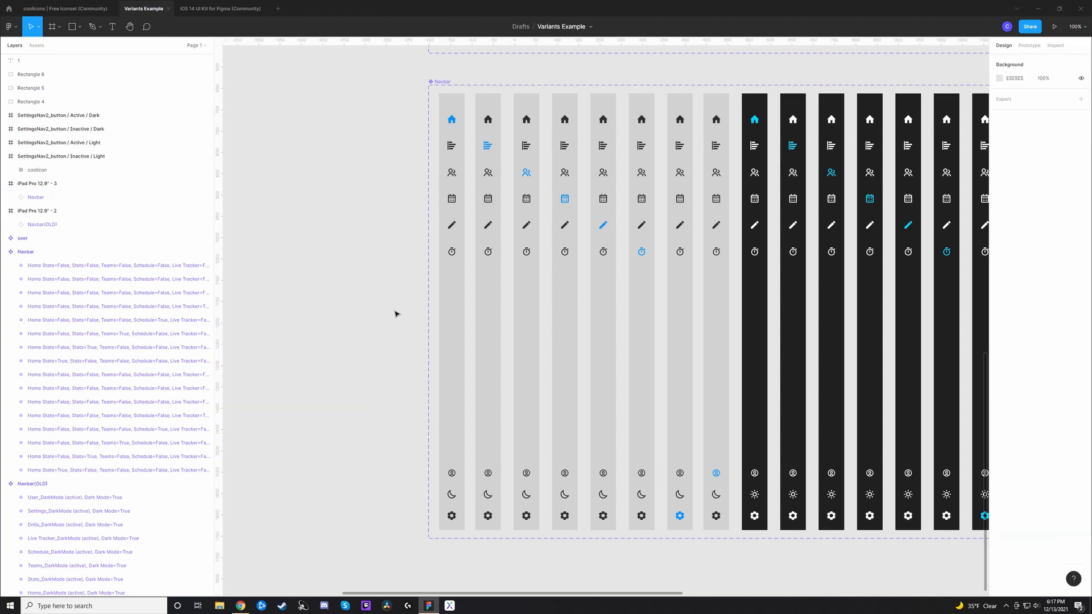
{"action": "left_click", "coordinate": [453, 337]}
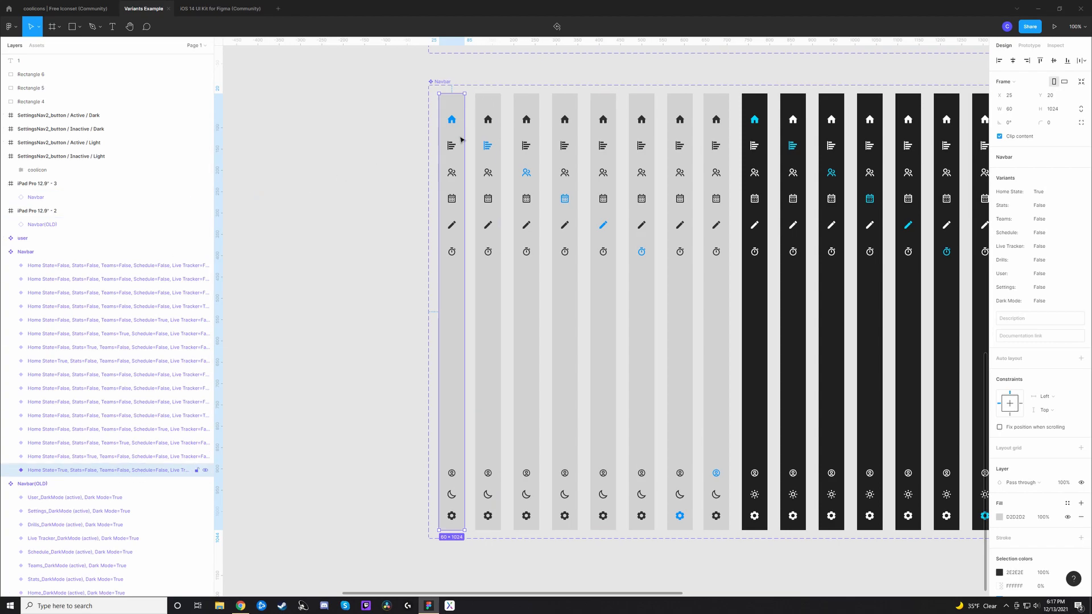
{"action": "double_click", "coordinate": [93, 472]}
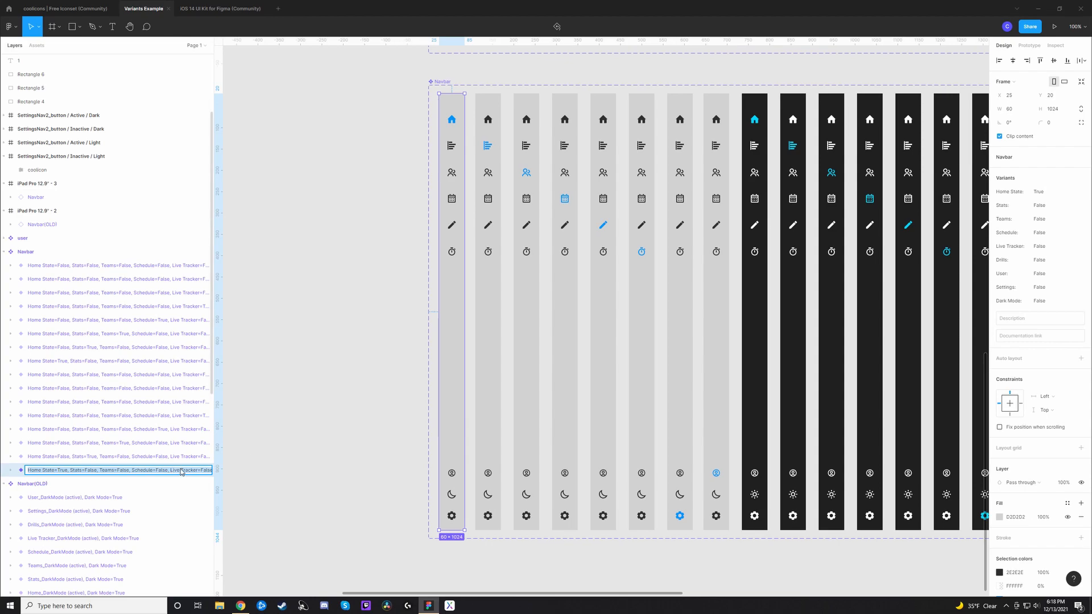
{"action": "left_click", "coordinate": [241, 470]}
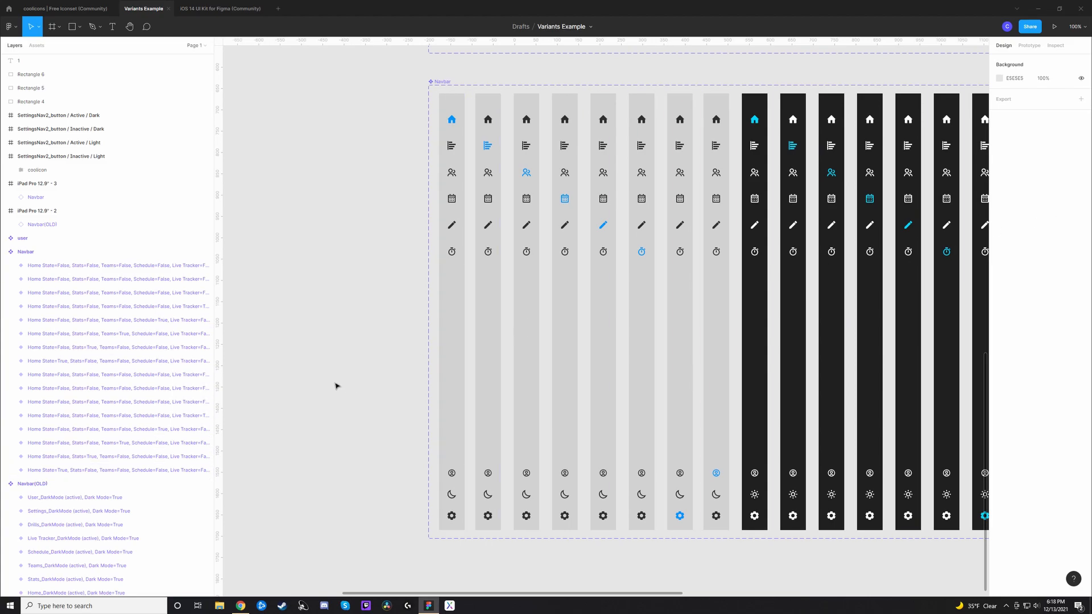
Step: Turn on Home State and Dark Mode for the Navbar instance on the iPad Pro 12.9" - 3 frame
{"action": "left_click_drag", "start_coordinate": [364, 300], "coordinate": [718, 478]}
{"action": "left_click_drag", "start_coordinate": [634, 238], "coordinate": [368, 204]}
{"action": "scroll", "coordinate": [369, 205], "scroll_direction": "down", "scroll_amount": 5}
{"action": "scroll", "coordinate": [368, 205], "scroll_direction": "right", "scroll_amount": 2}
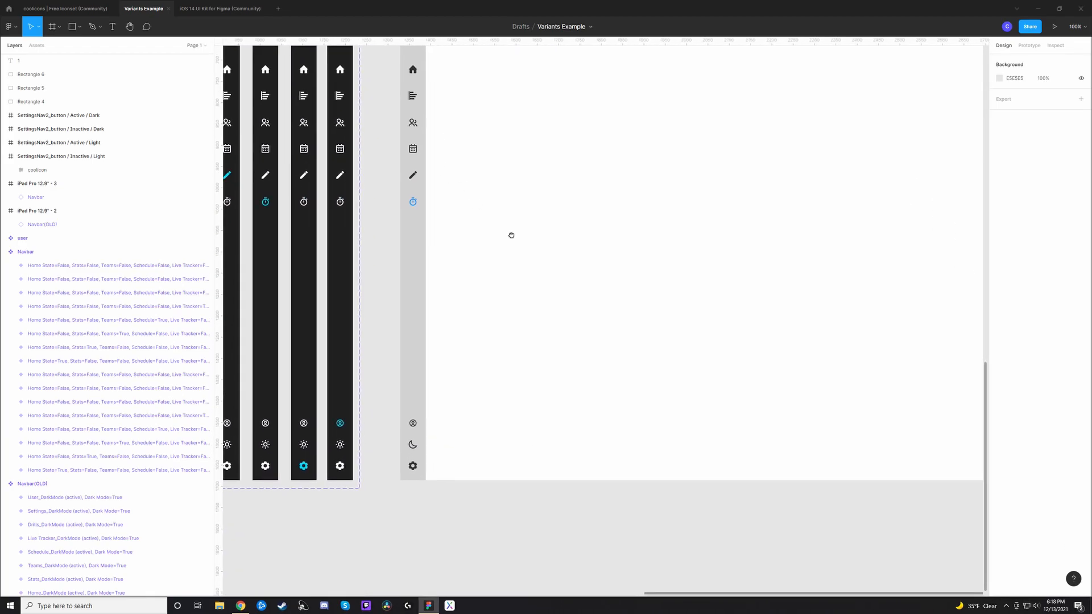
{"action": "left_click", "coordinate": [433, 352]}
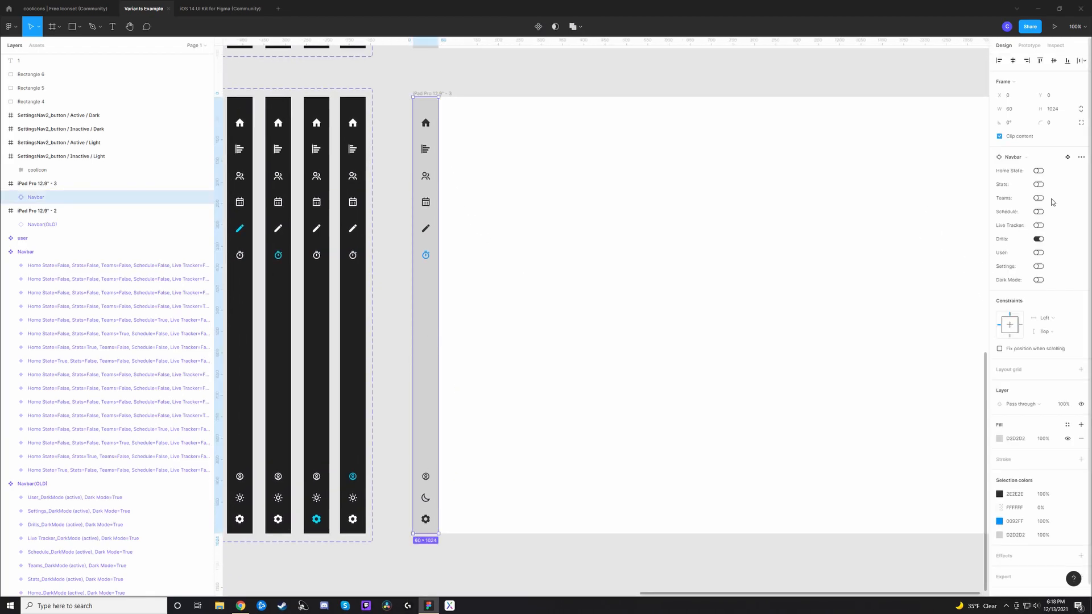
{"action": "left_click", "coordinate": [1038, 170]}
{"action": "left_click", "coordinate": [1040, 280]}
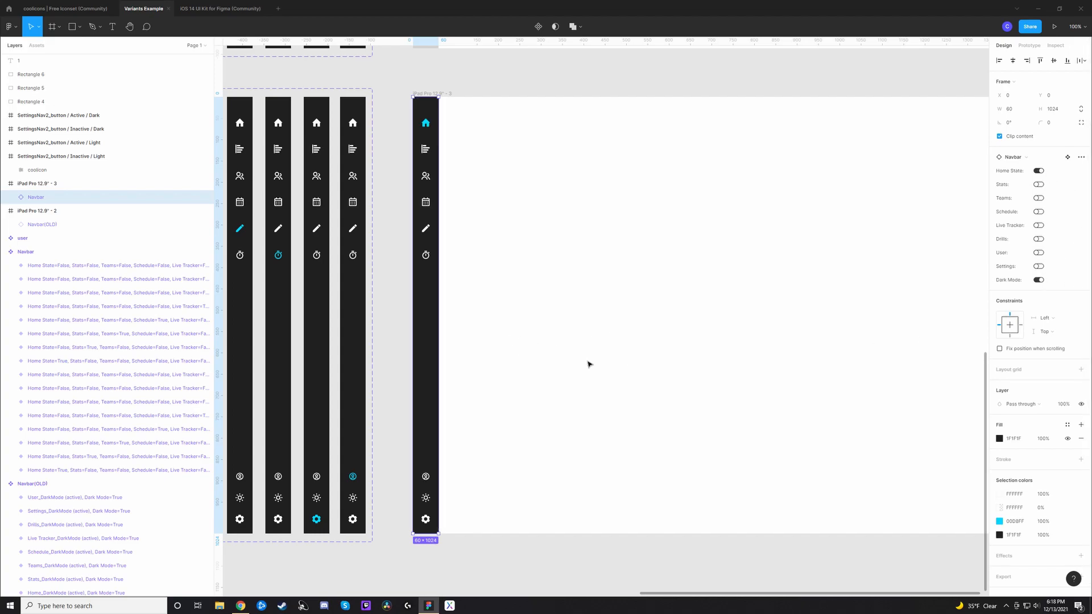
Step: Review the local components, the Navbar(OLD) and Navbar component sets, and their instances on the two iPad Pro frames
{"action": "scroll", "coordinate": [556, 366], "scroll_direction": "down", "scroll_amount": 2}
{"action": "scroll", "coordinate": [554, 357], "scroll_direction": "down", "scroll_amount": 2}
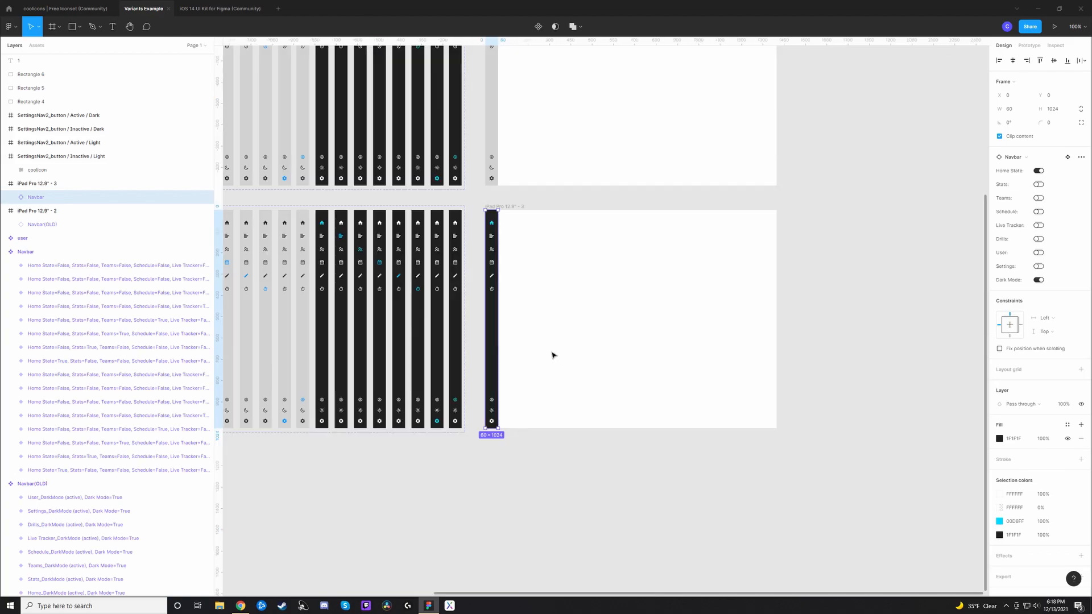
{"action": "left_click_drag", "start_coordinate": [600, 272], "coordinate": [642, 363]}
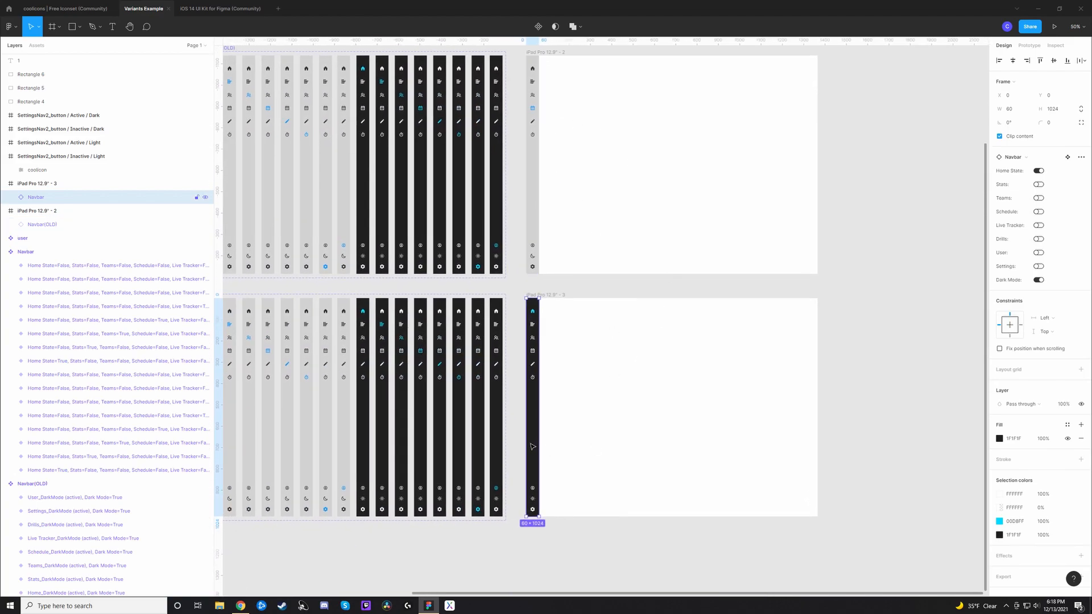
{"action": "scroll", "coordinate": [626, 419], "scroll_direction": "down", "scroll_amount": 2}
{"action": "scroll", "coordinate": [626, 419], "scroll_direction": "right", "scroll_amount": 3}
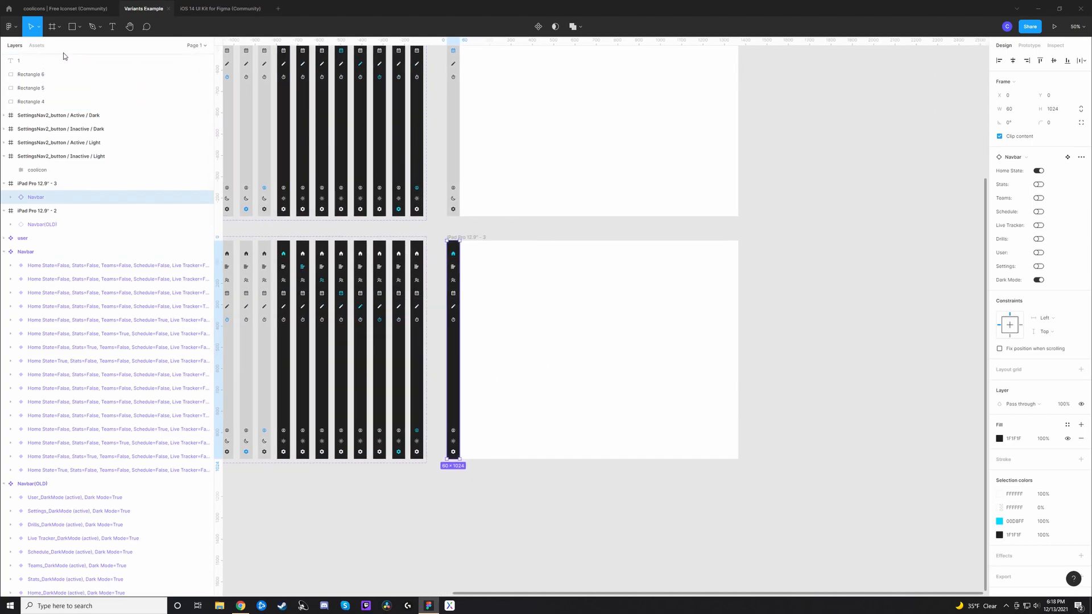
{"action": "left_click", "coordinate": [36, 45]}
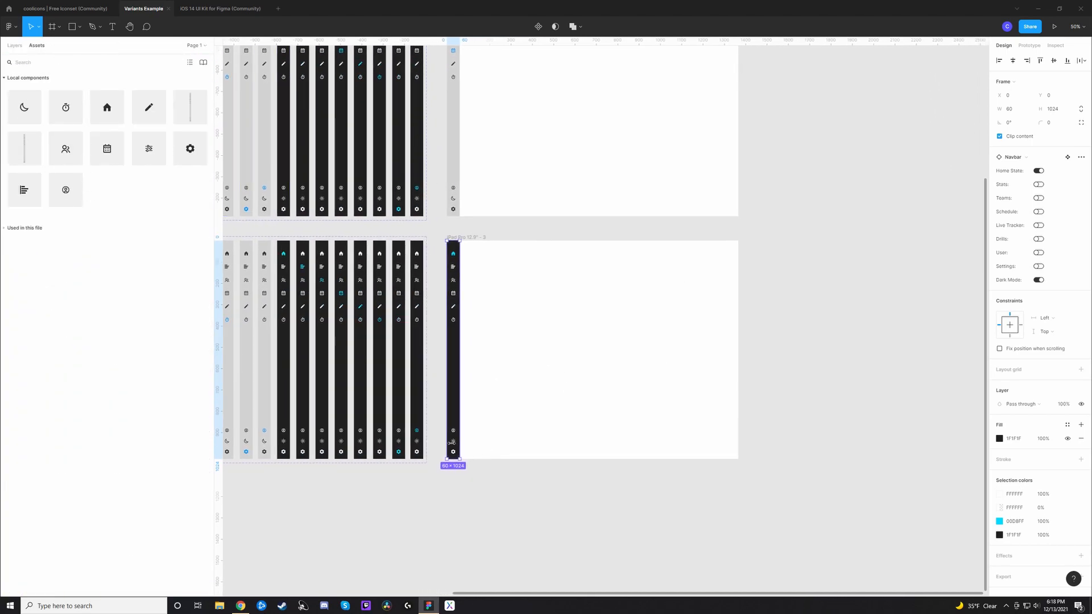
{"action": "left_click_drag", "start_coordinate": [435, 323], "coordinate": [761, 432]}
{"action": "left_click", "coordinate": [756, 430]}
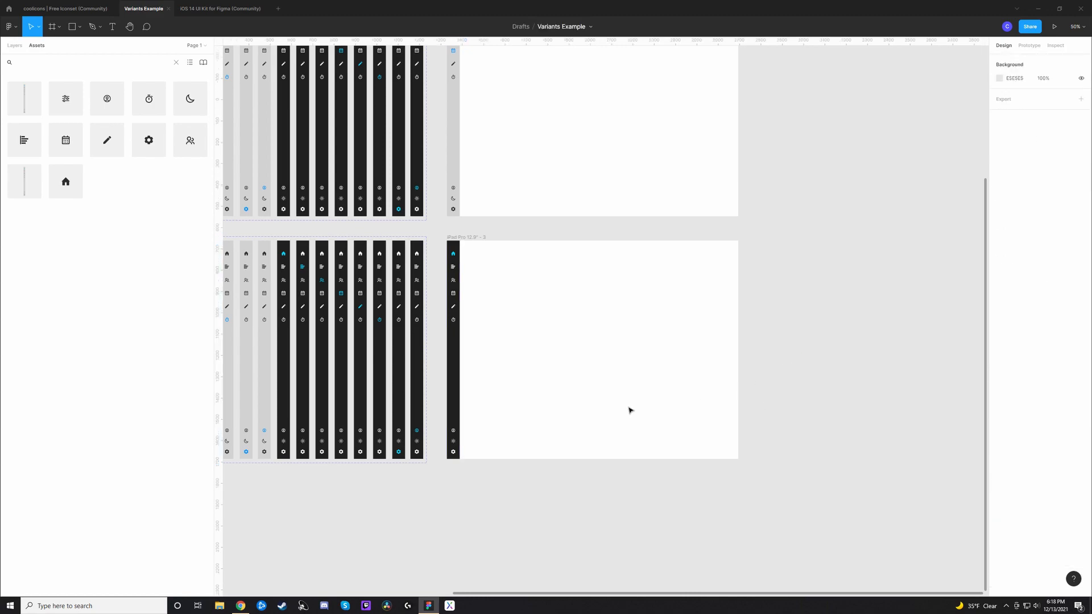
{"action": "left_click_drag", "start_coordinate": [554, 385], "coordinate": [560, 387]}
{"action": "scroll", "coordinate": [561, 387], "scroll_direction": "up", "scroll_amount": 1}
{"action": "scroll", "coordinate": [560, 387], "scroll_direction": "left", "scroll_amount": 6}
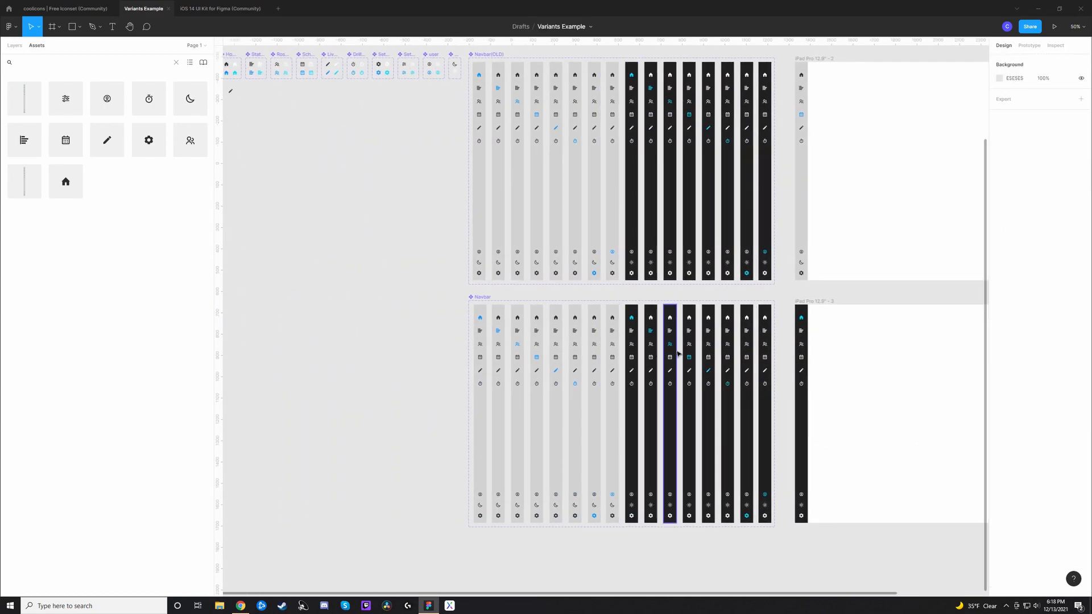
{"action": "scroll", "coordinate": [584, 384], "scroll_direction": "right", "scroll_amount": 2}
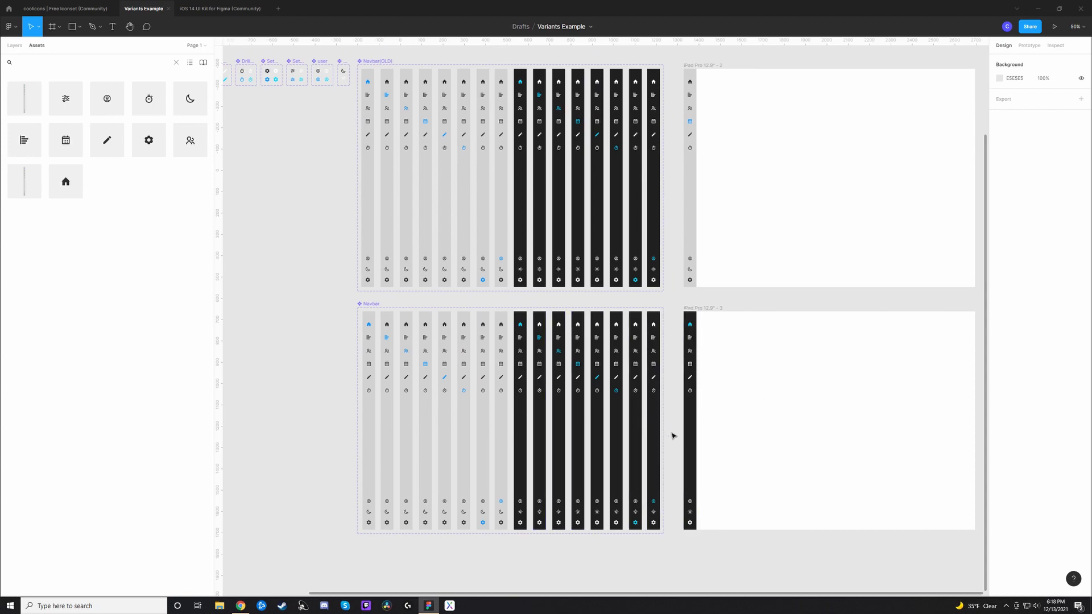
{"action": "left_click_drag", "start_coordinate": [701, 431], "coordinate": [838, 414]}
{"action": "left_click_drag", "start_coordinate": [496, 341], "coordinate": [555, 373]}
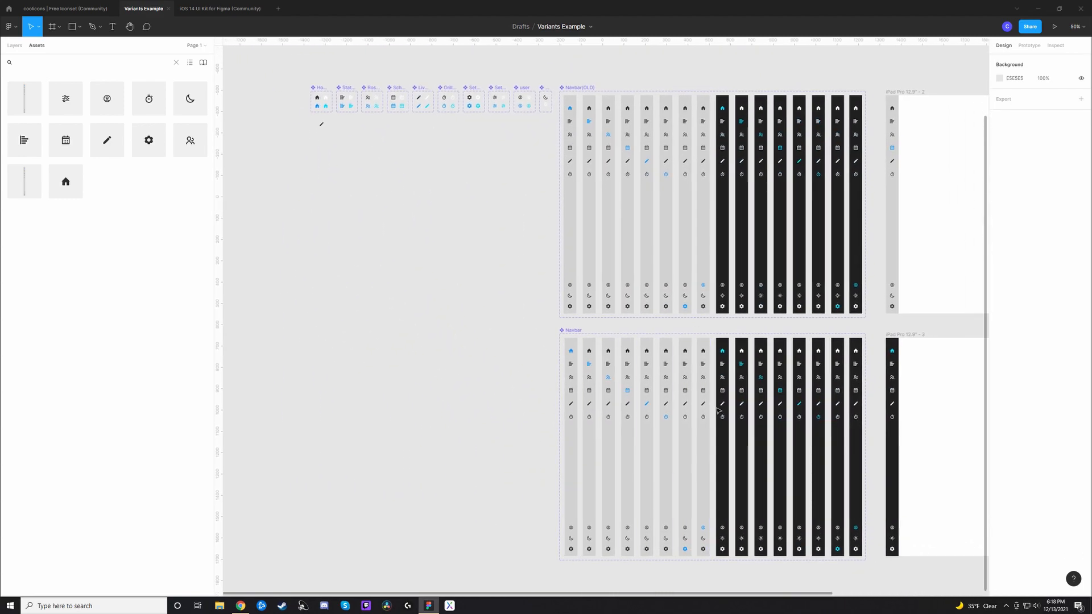
{"action": "left_click_drag", "start_coordinate": [699, 369], "coordinate": [519, 319]}
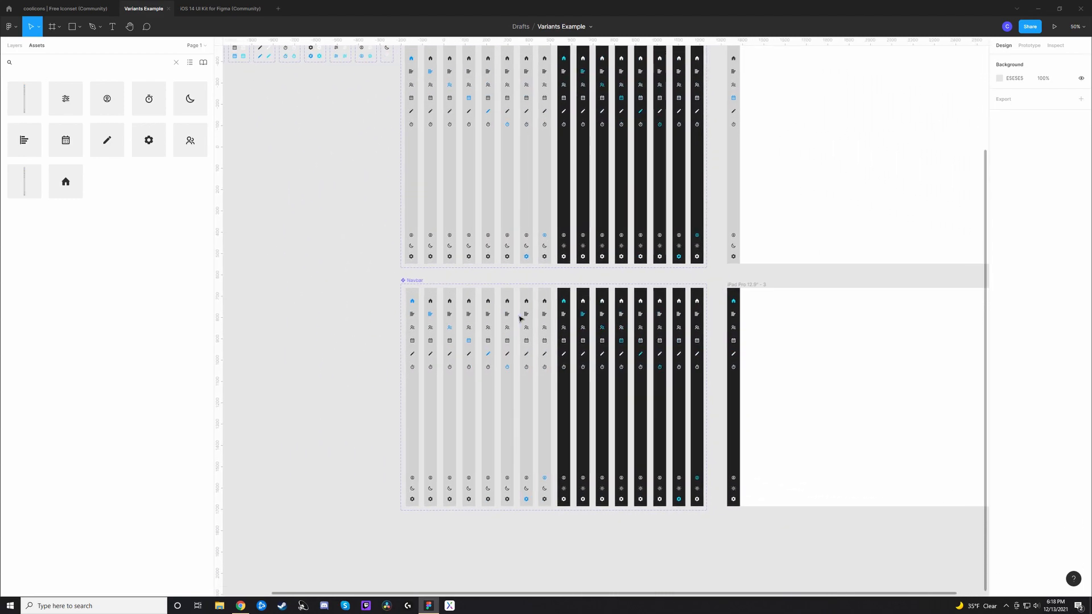
{"action": "left_click_drag", "start_coordinate": [496, 313], "coordinate": [544, 343]}
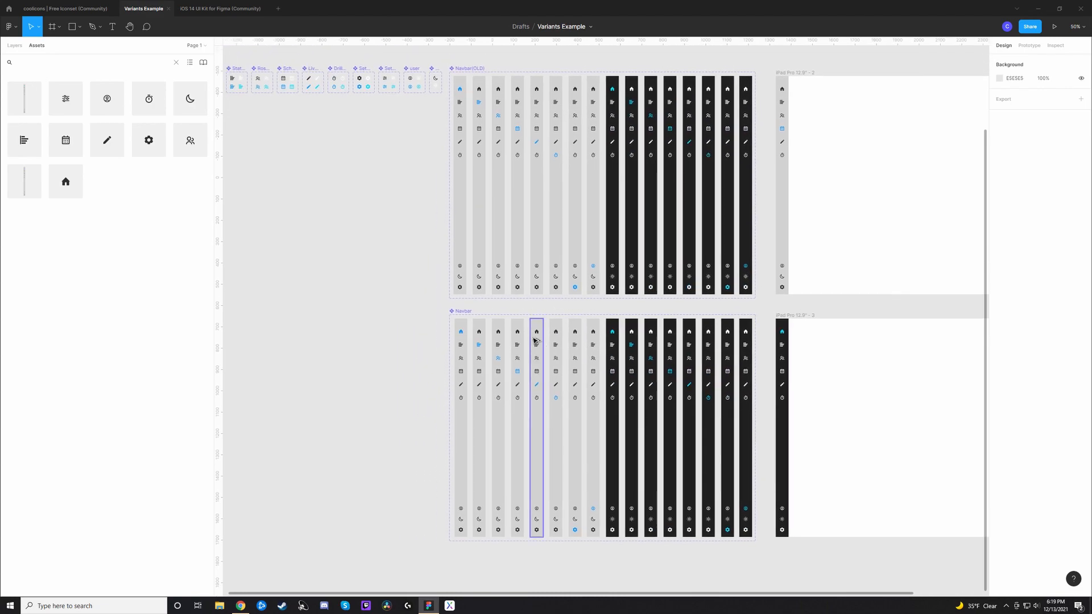